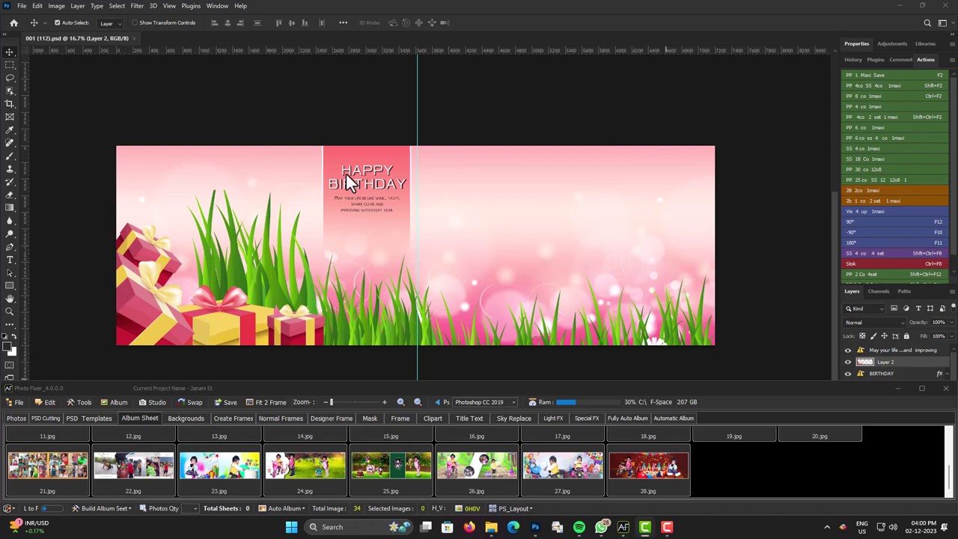
Fill a marquee over the sheet's right half with the seated-toddler cut-out via 'Selected area filling'
click(45, 418)
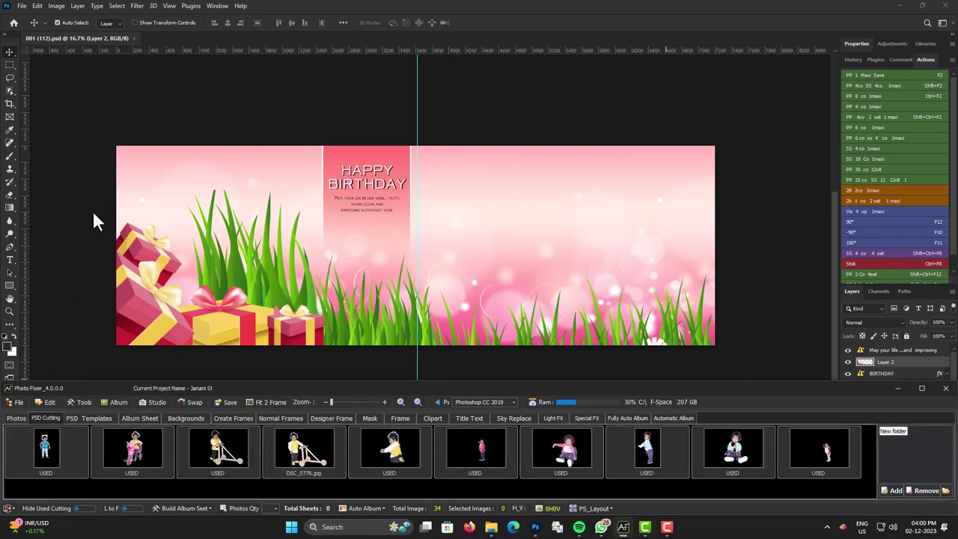
click(10, 66)
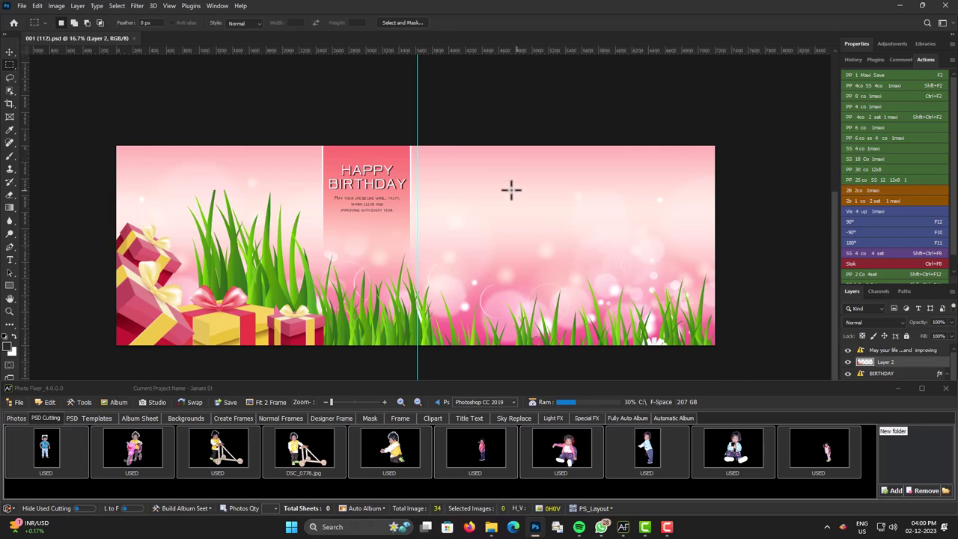
drag(501, 163, 672, 364)
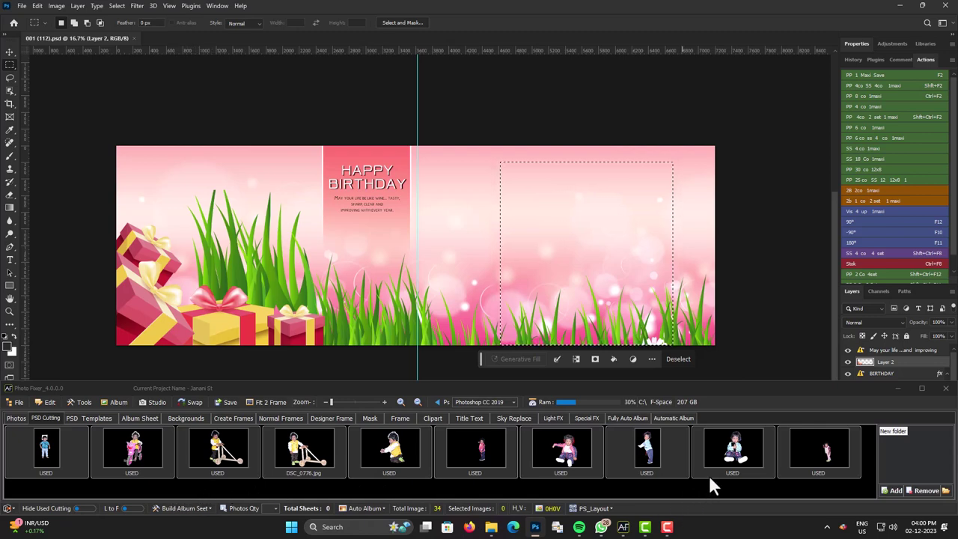
right_click(744, 449)
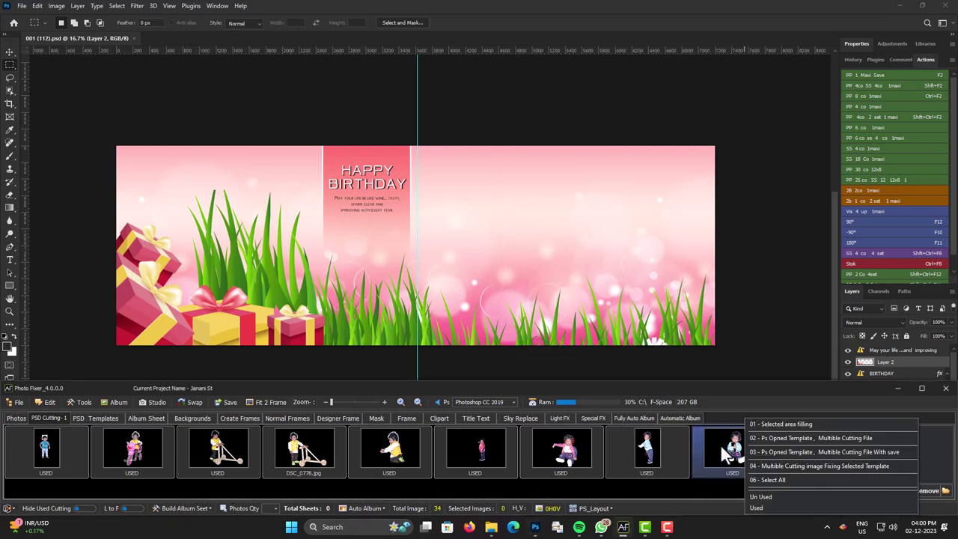
click(782, 425)
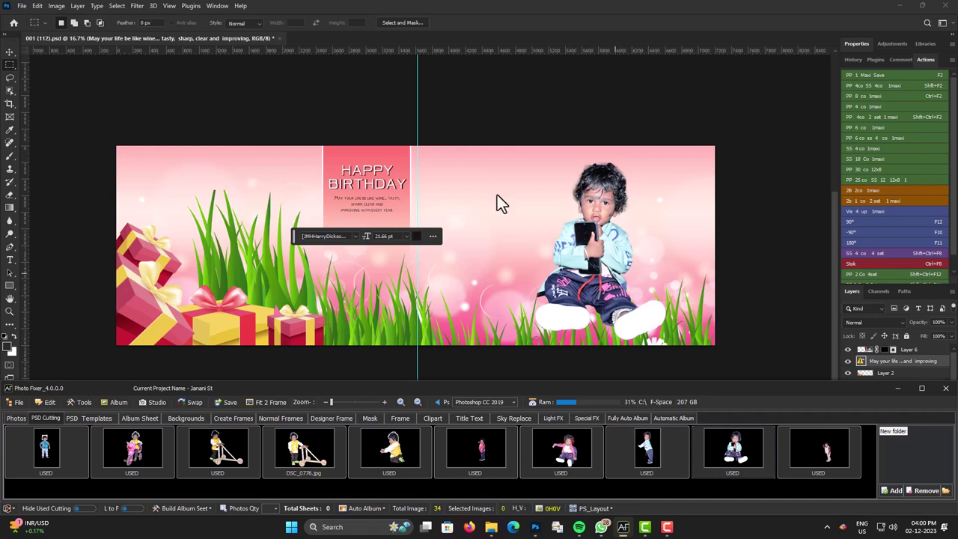
Move the toddler's Layer 6 below Layer 3 so it sits behind the grass
click(10, 54)
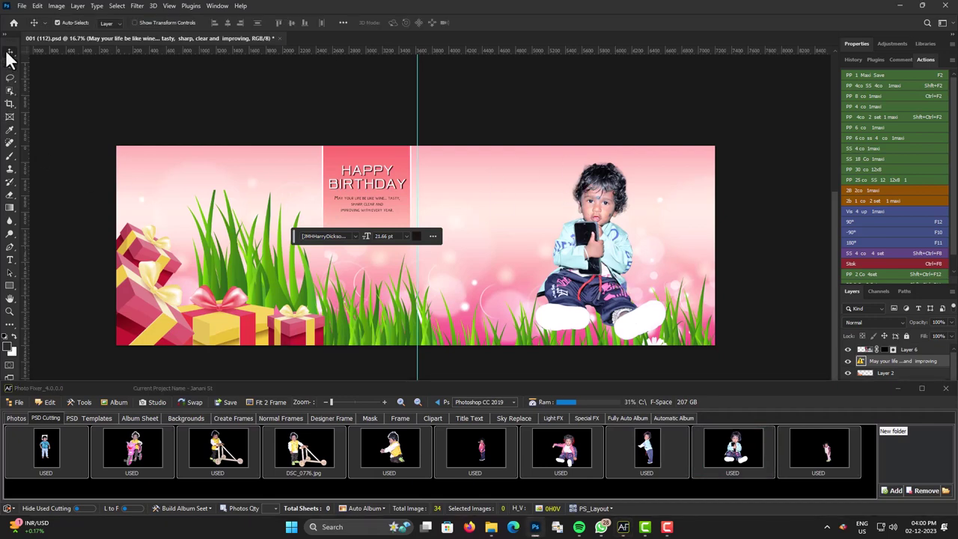
click(899, 388)
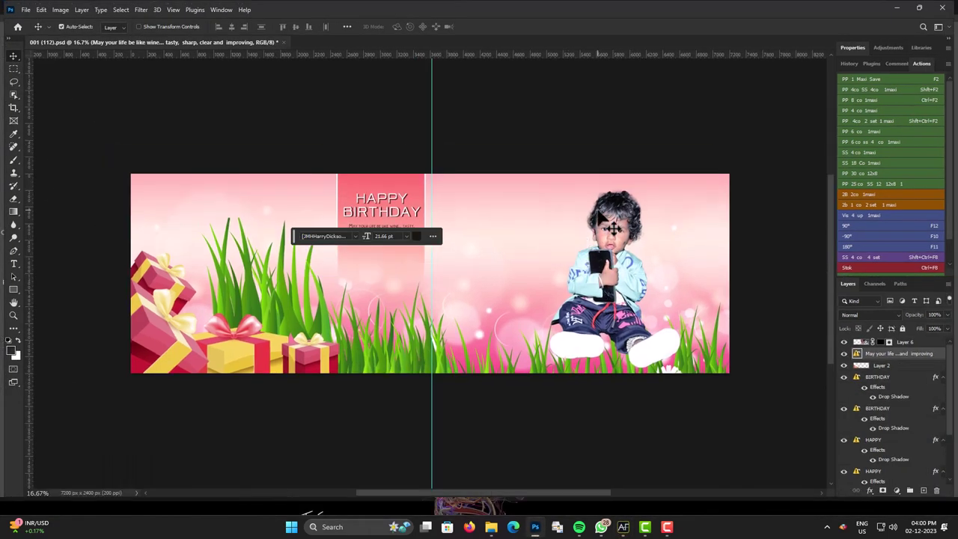
key(z)
drag(605, 213, 688, 327)
key(ctrl+0)
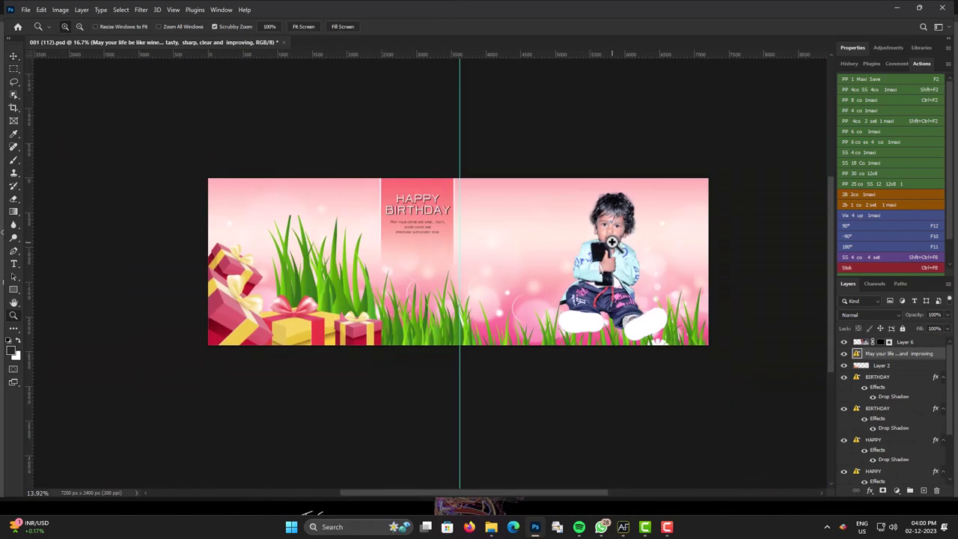
key(v)
mouse_move(911, 346)
mouse_down()
mouse_move(918, 409)
mouse_move(908, 458)
mouse_move(917, 439)
mouse_up()
drag(585, 298, 572, 321)
Scale the toddler to about 105.68% and shift it slightly left
key(ctrl+t)
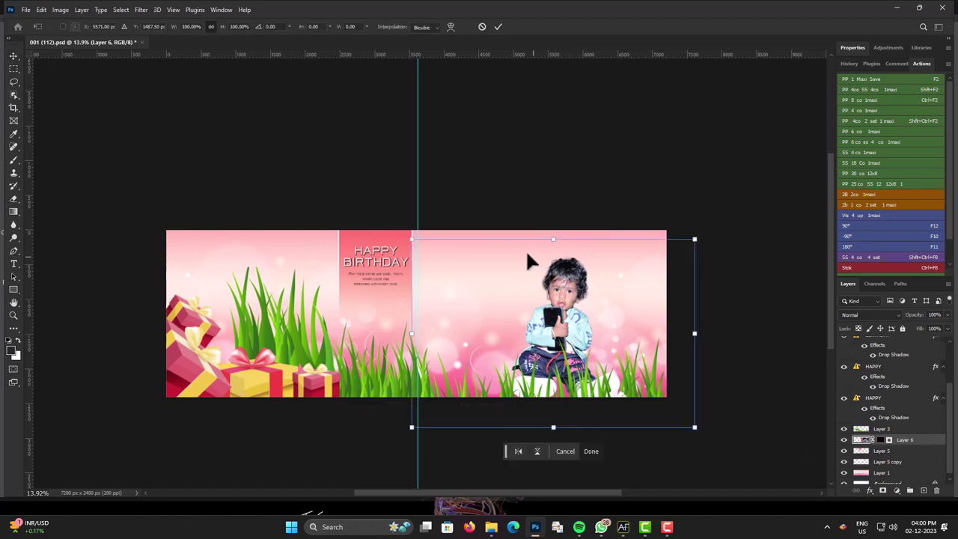
drag(557, 238, 532, 231)
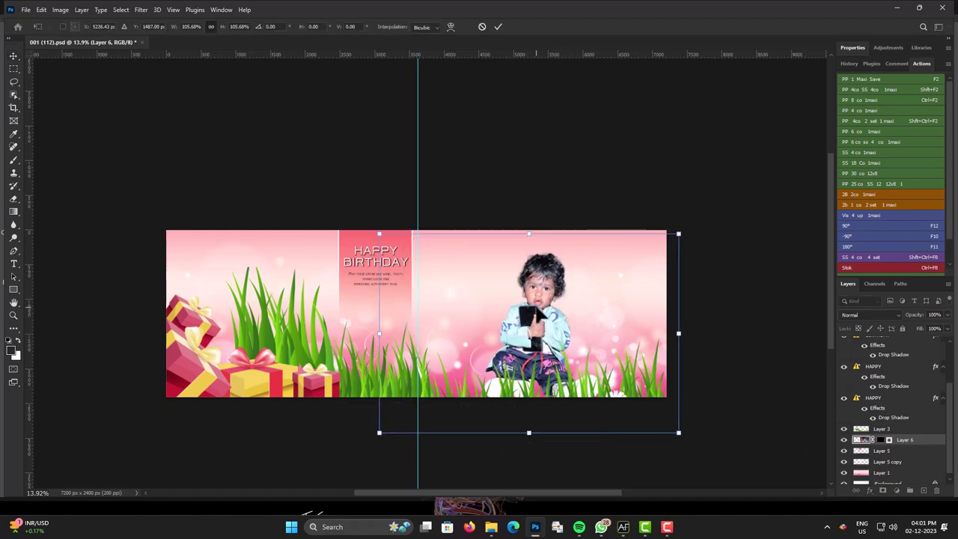
key(Return)
Fill a marquee on the left side above the gift boxes with the pink-jacket toddler cut-out
click(623, 527)
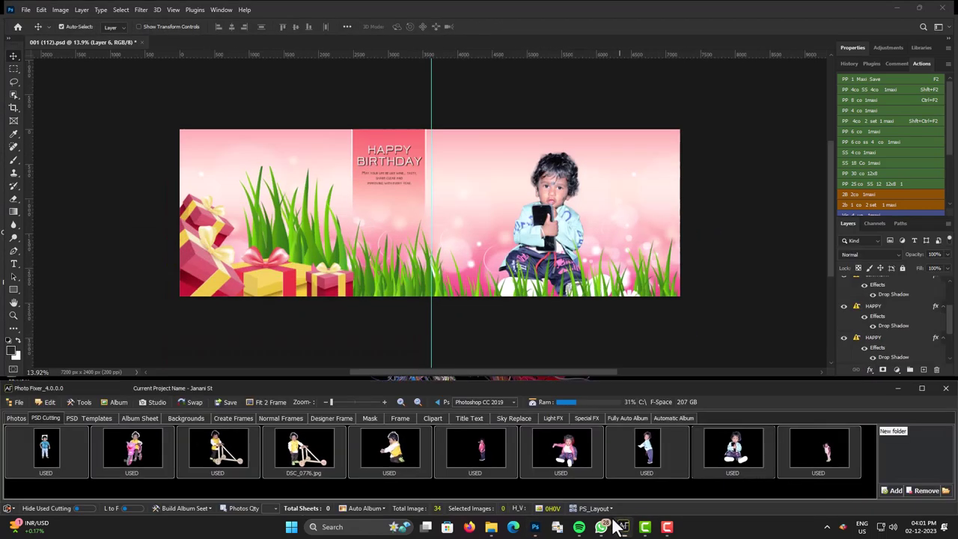
click(13, 68)
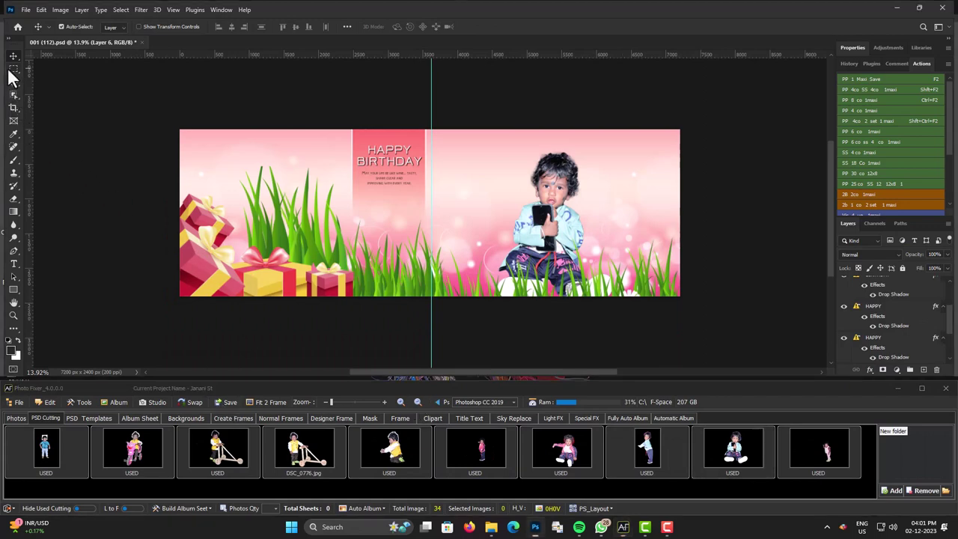
mouse_move(202, 129)
mouse_down()
mouse_move(306, 240)
mouse_move(352, 320)
mouse_up()
click(54, 454)
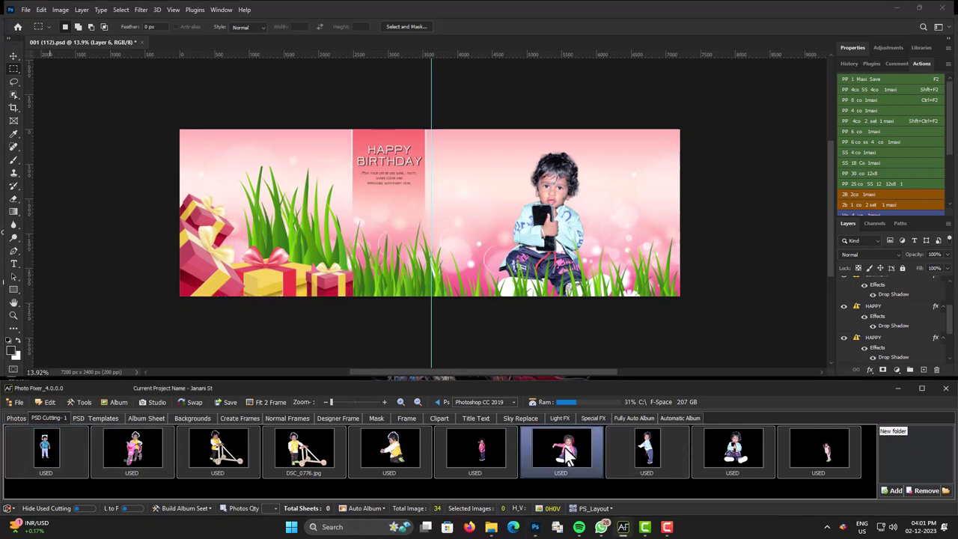
drag(555, 430, 326, 180)
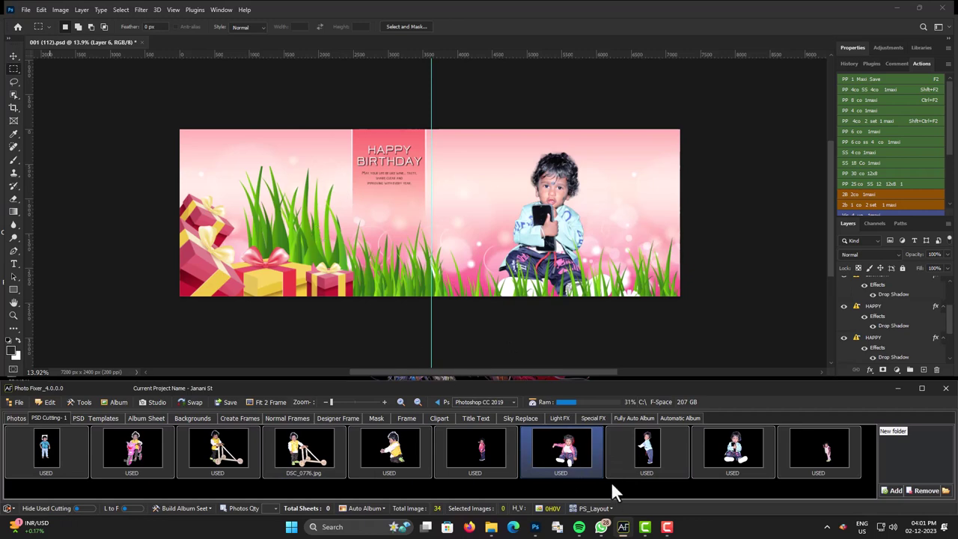
right_click(569, 461)
click(624, 423)
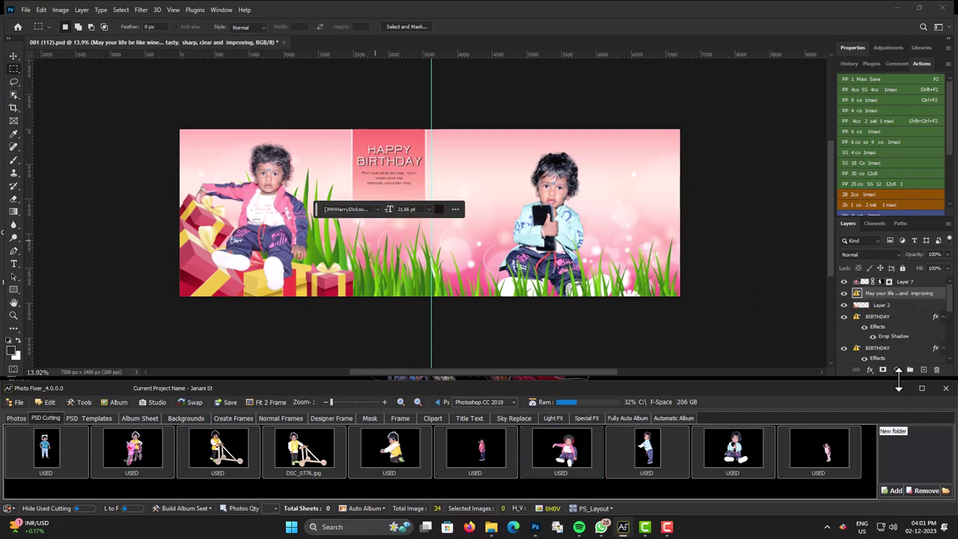
Reorder the left child's layer, trying it behind and then in front of the grass
drag(899, 381, 894, 443)
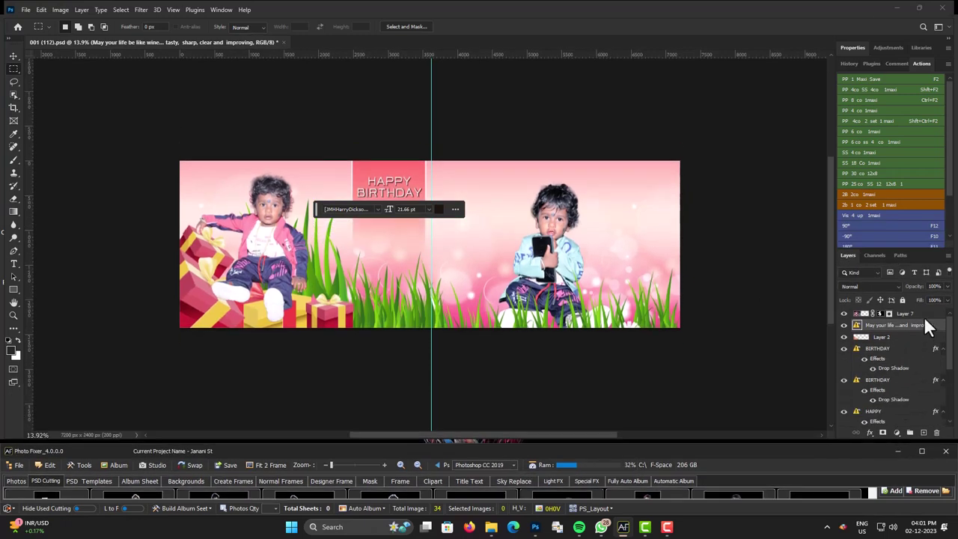
drag(924, 315, 908, 399)
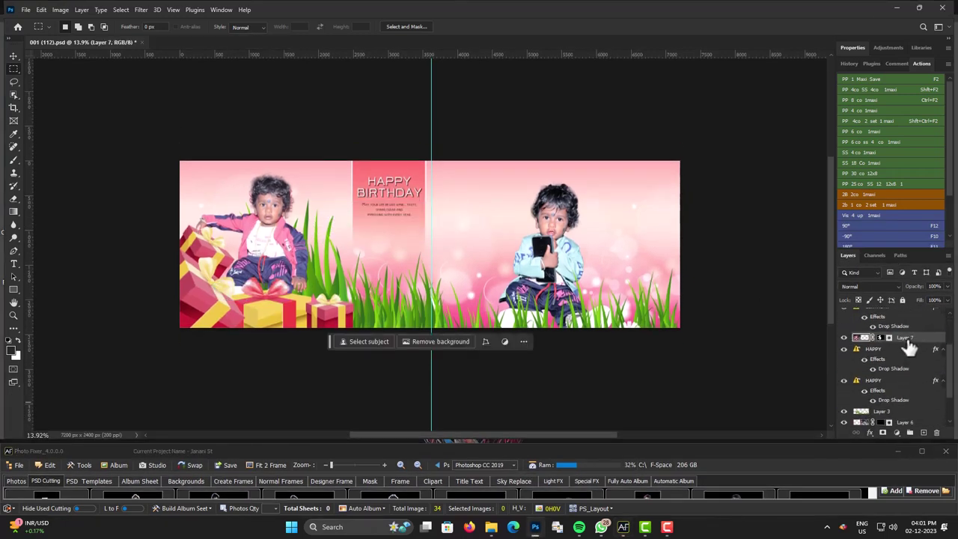
drag(908, 344, 920, 397)
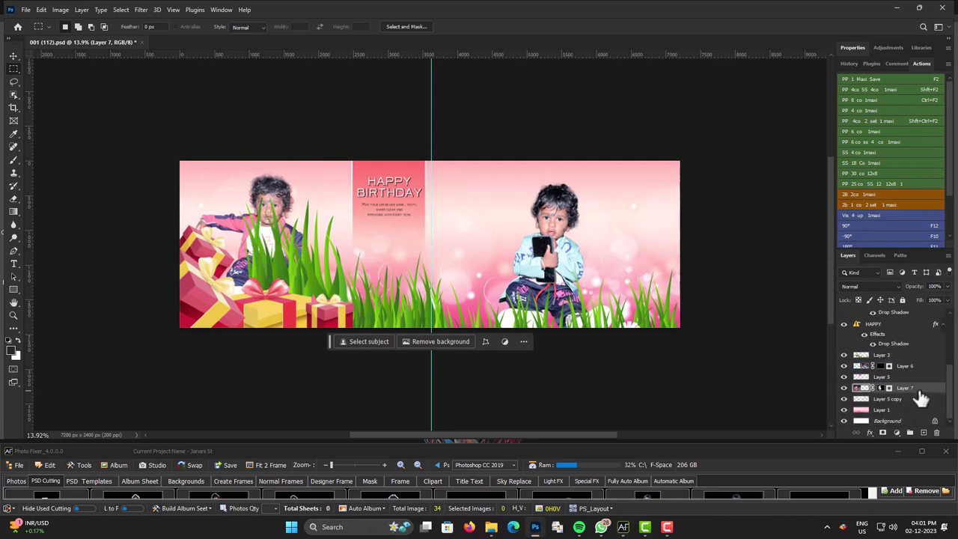
drag(921, 398, 903, 368)
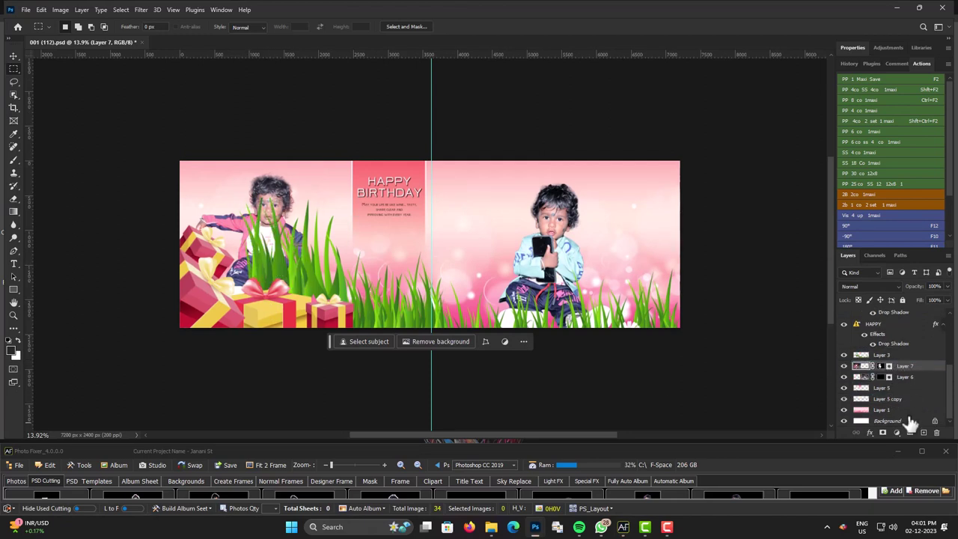
drag(904, 367, 904, 349)
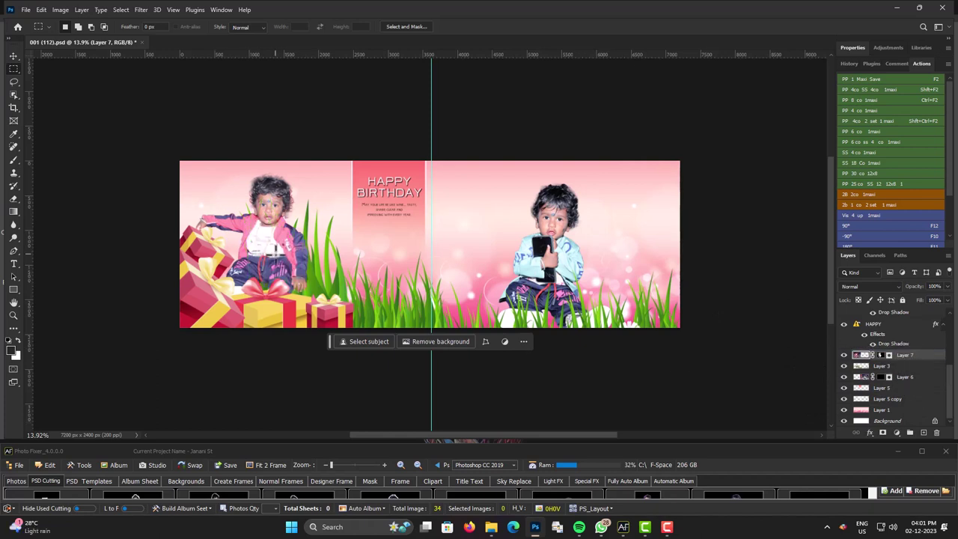
Reposition the left child and gift boxes, then lower the right-hand child among the grass
click(14, 56)
mouse_move(271, 234)
mouse_down()
mouse_move(264, 254)
mouse_move(267, 242)
mouse_move(293, 268)
mouse_up()
drag(221, 288, 232, 277)
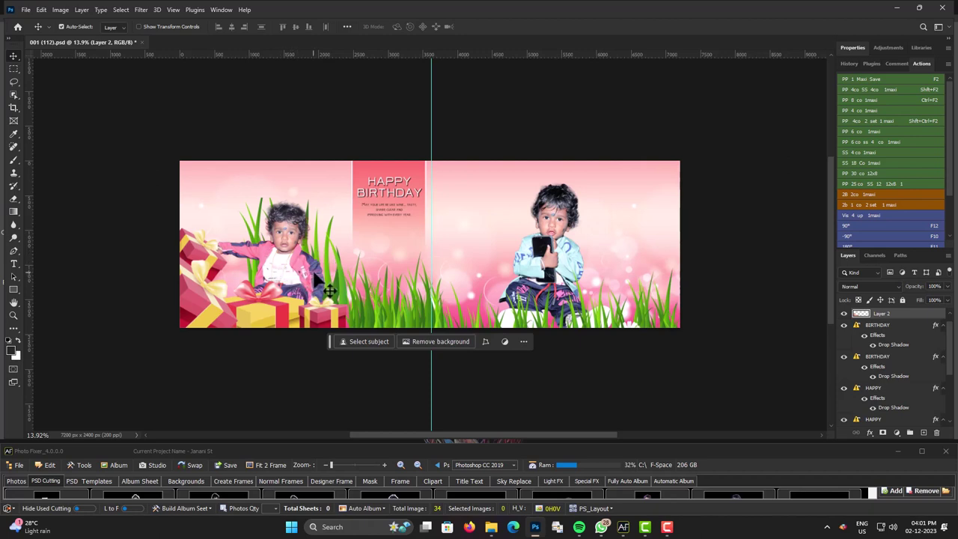
mouse_move(316, 278)
mouse_down()
mouse_move(323, 257)
mouse_move(323, 290)
mouse_up()
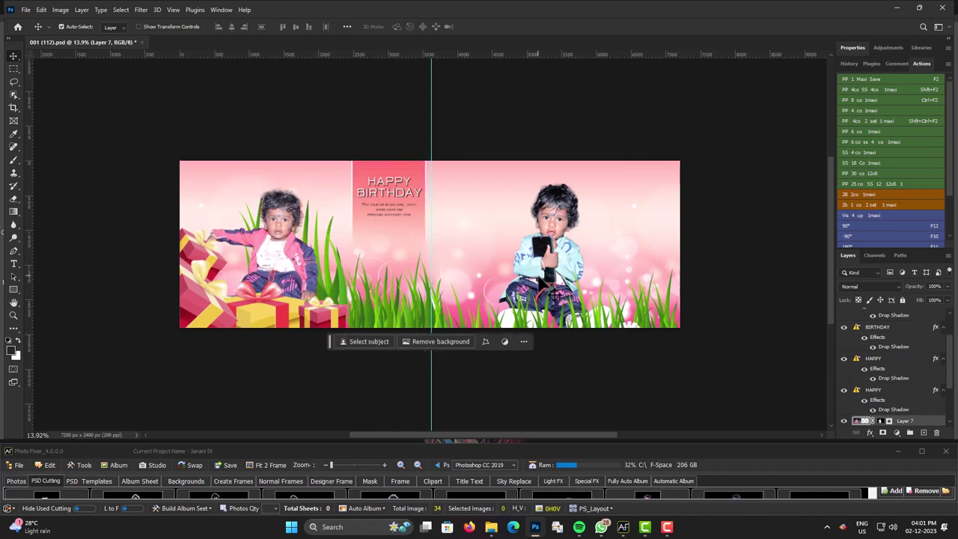
drag(539, 278, 542, 288)
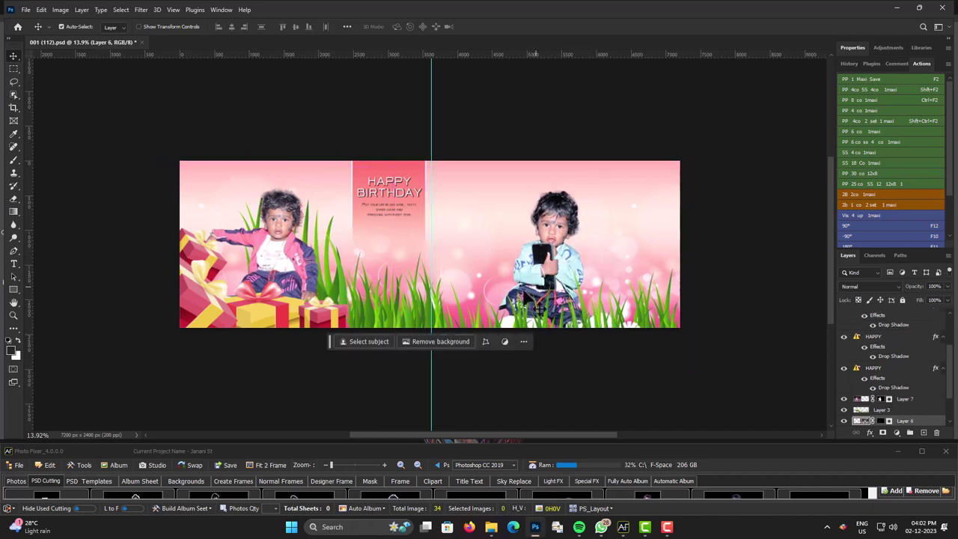
Enlarge Photo Fixer and switch PS_Layout to Ps_First Screen, then back to Ps_Top Screen
drag(588, 440, 590, 347)
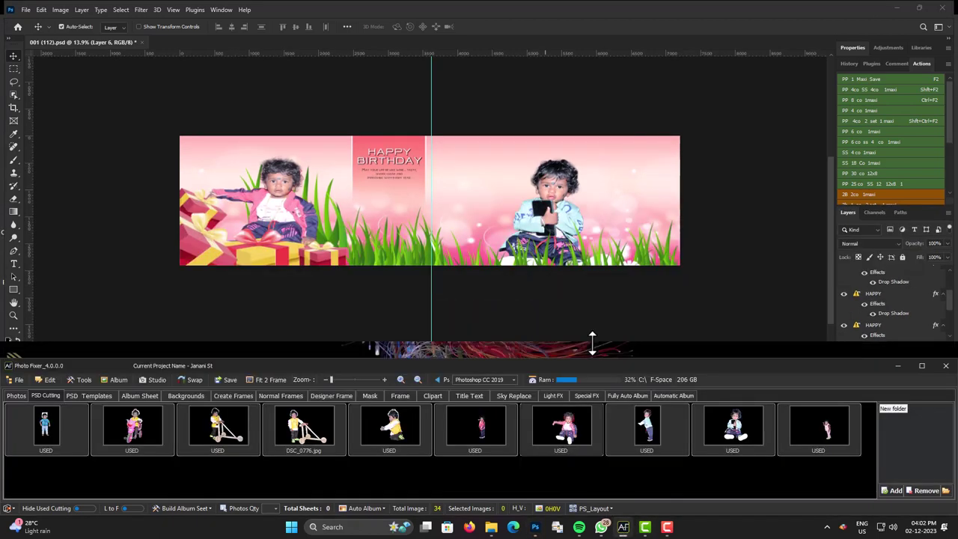
click(588, 509)
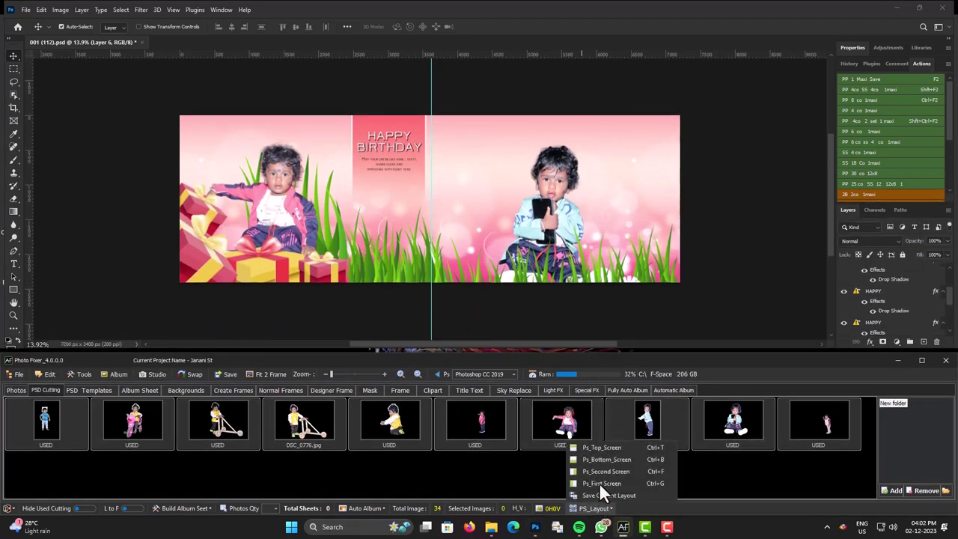
click(597, 455)
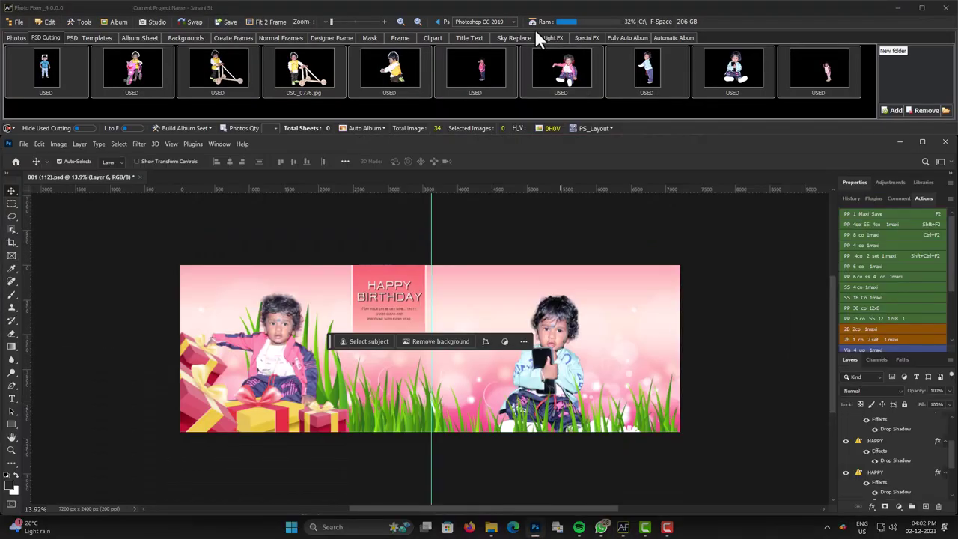
click(591, 130)
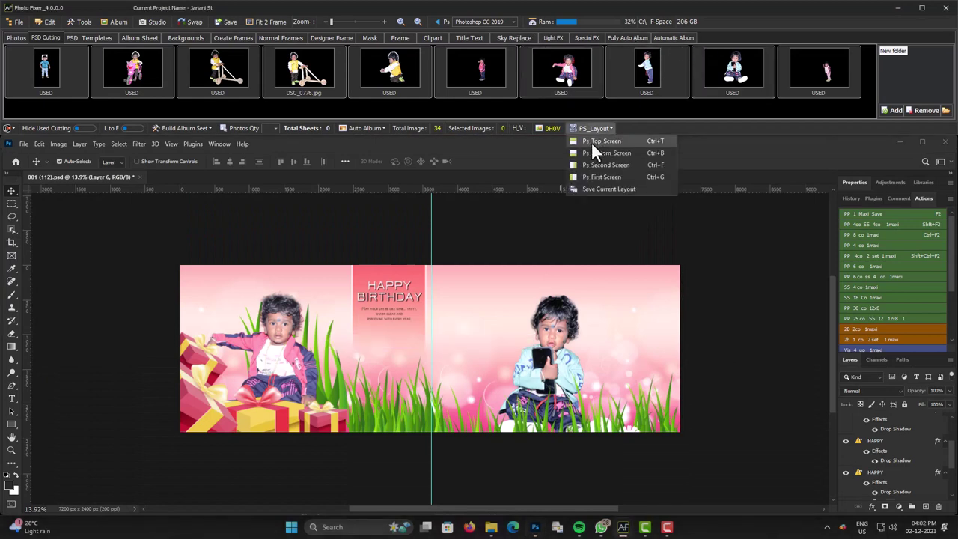
click(599, 190)
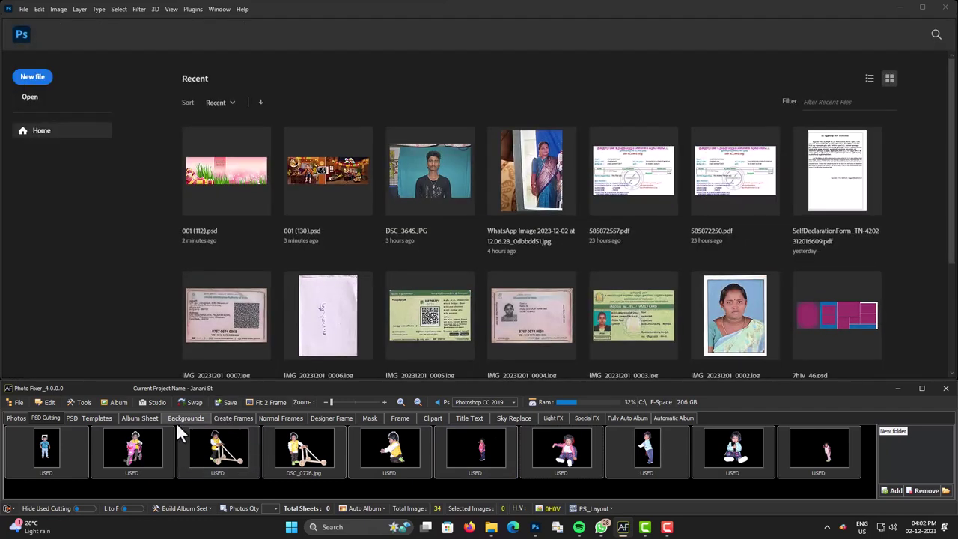
Show the Album Sheet 12 X 36 tab, enlarged and scrolled down to the latest sheets
click(134, 419)
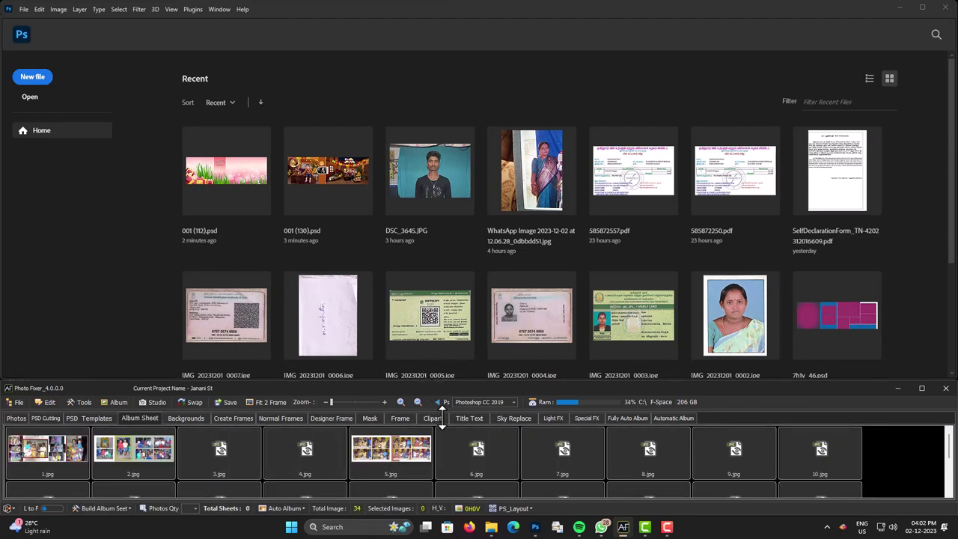
drag(442, 416, 449, 374)
scroll(465, 448, down, 1)
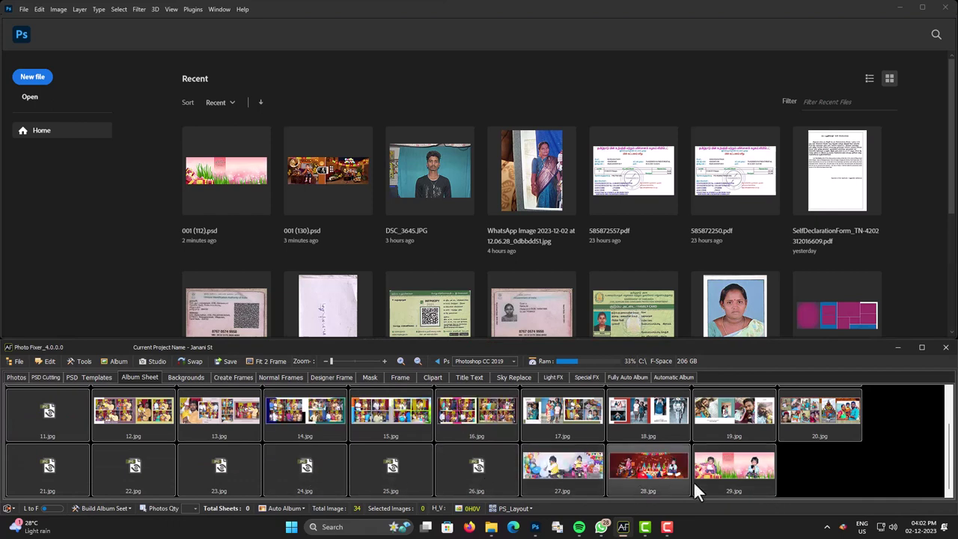
Open sheet 29.jpg in Photoshop, then close it, answering the save prompt
right_click(764, 468)
mouse_move(795, 449)
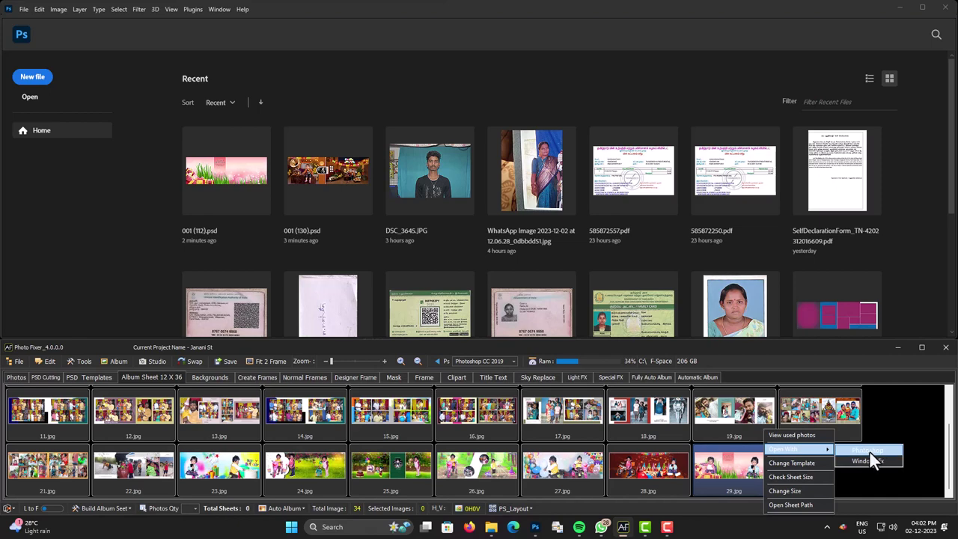
click(869, 452)
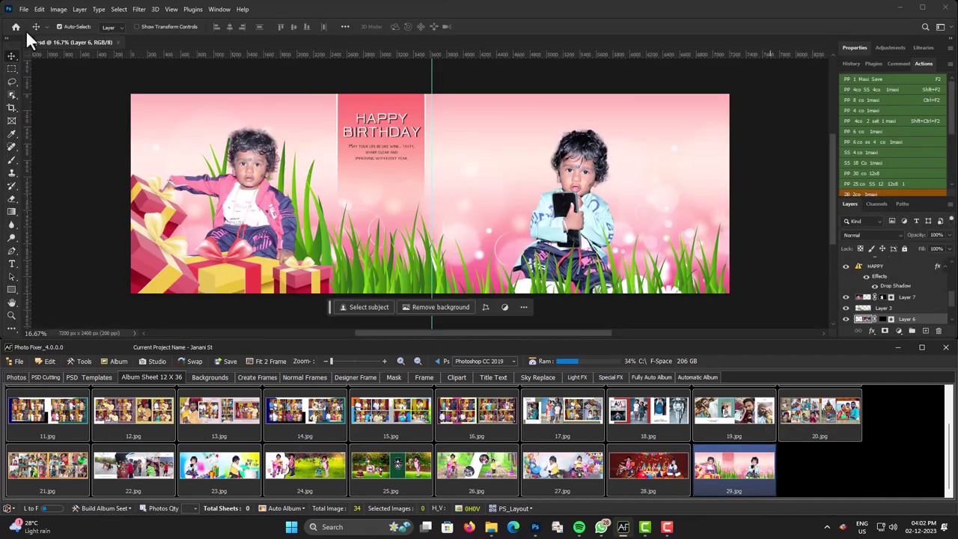
click(123, 43)
click(473, 200)
right_click(742, 471)
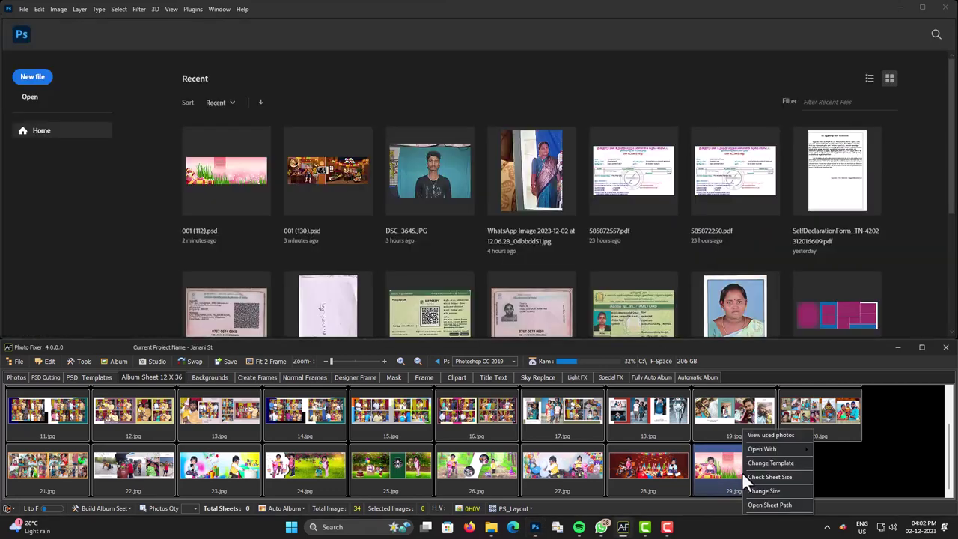
mouse_move(763, 449)
click(836, 452)
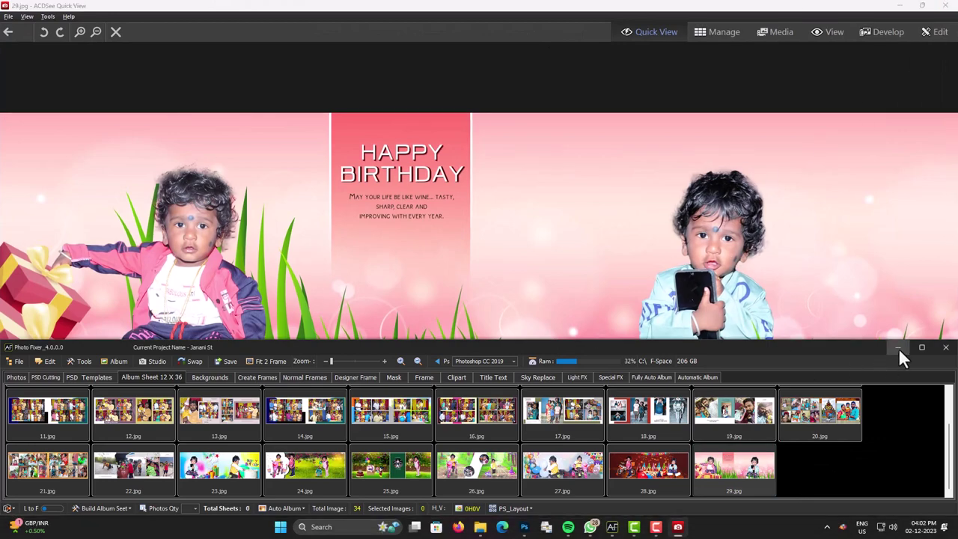
click(898, 347)
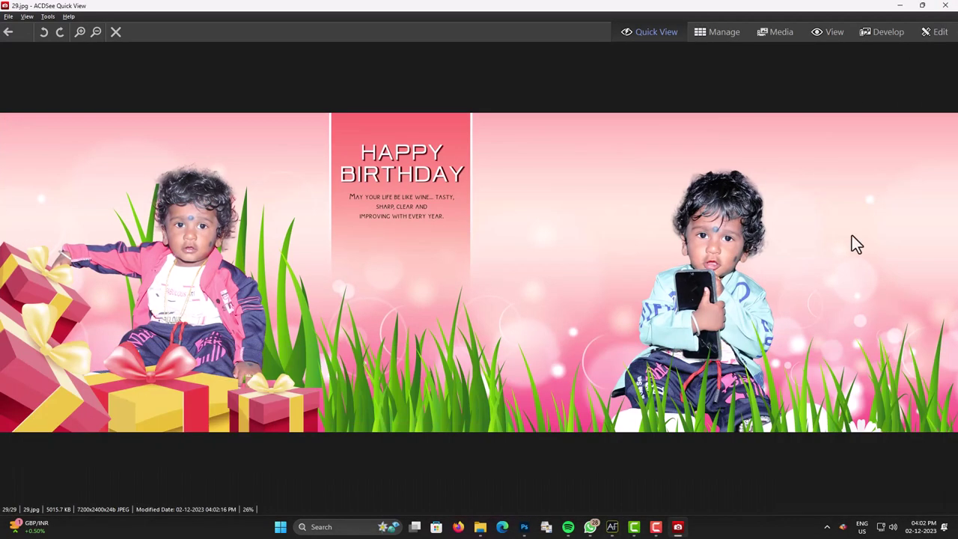
click(944, 6)
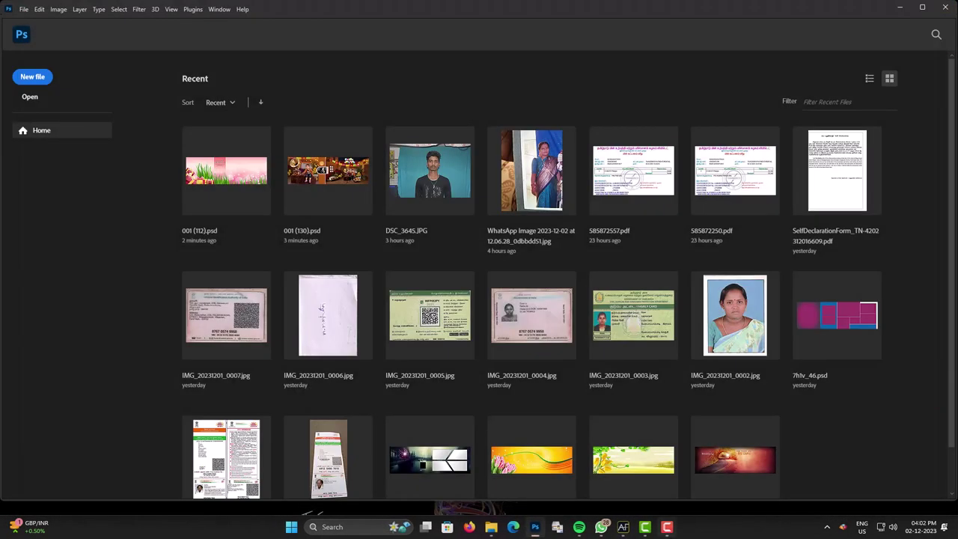
click(622, 526)
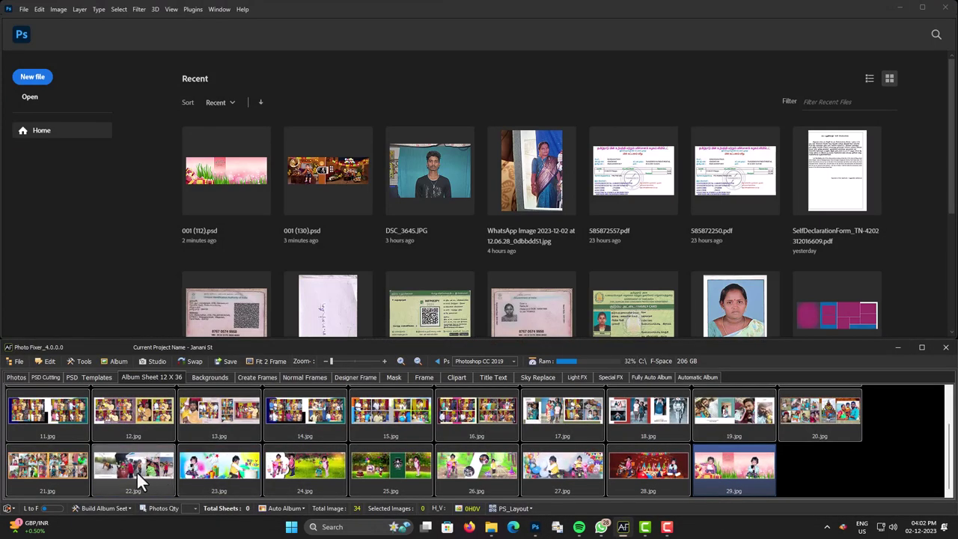
Open sheet 23.jpg in ACDSee Quick View full-screen and advance to 24.jpg
right_click(206, 470)
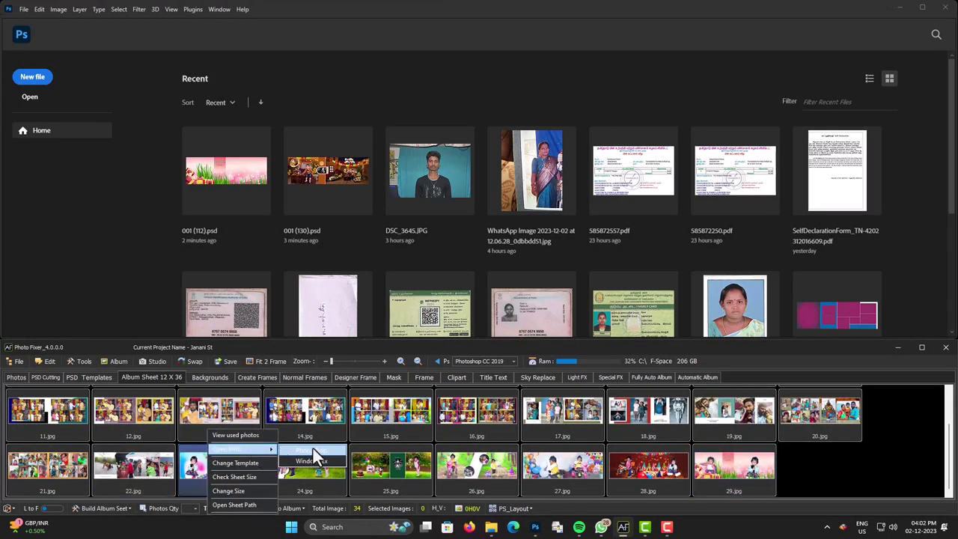
click(312, 461)
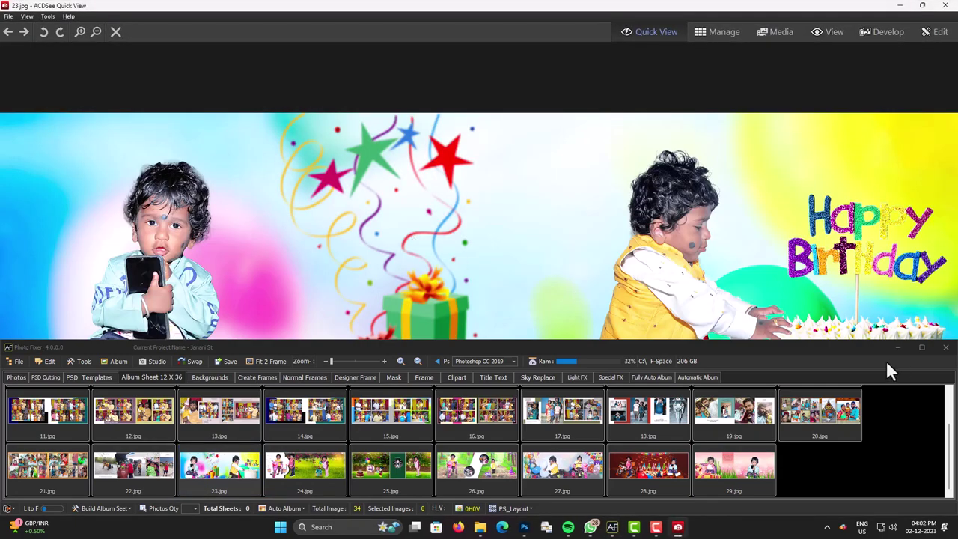
click(898, 348)
scroll(756, 299, down, 1)
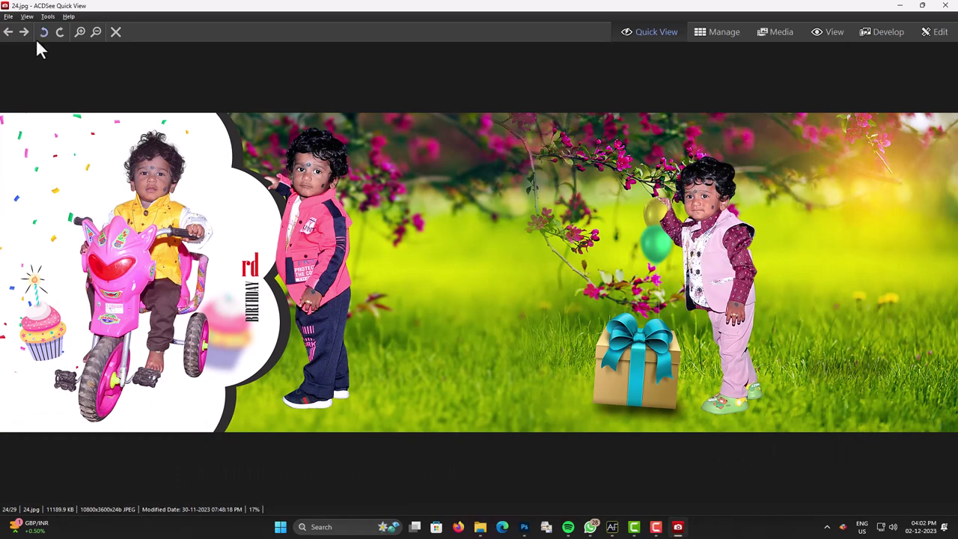
Zoom into sheet 24.jpg, pan across the children, and close the viewer
click(81, 33)
drag(518, 303, 529, 303)
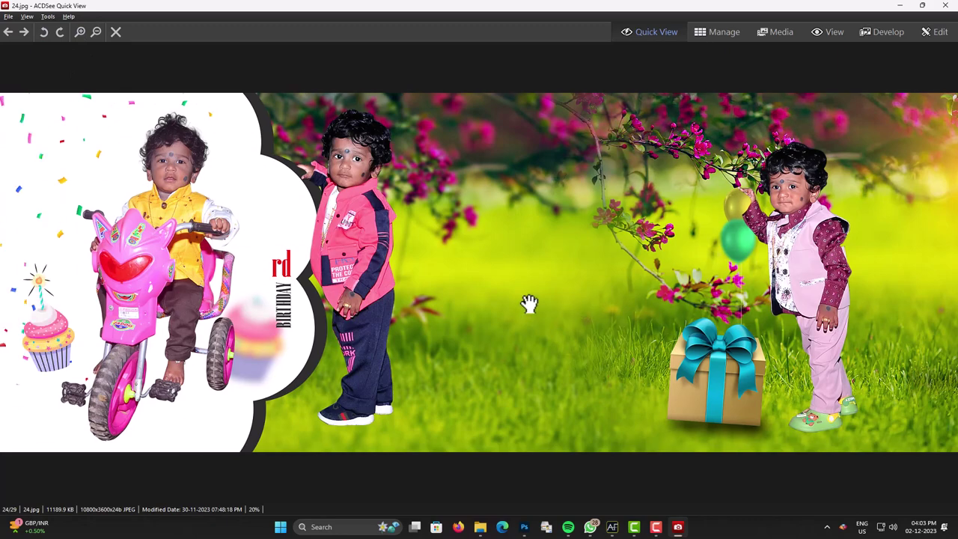
scroll(542, 295, up, 3)
drag(705, 238, 156, 406)
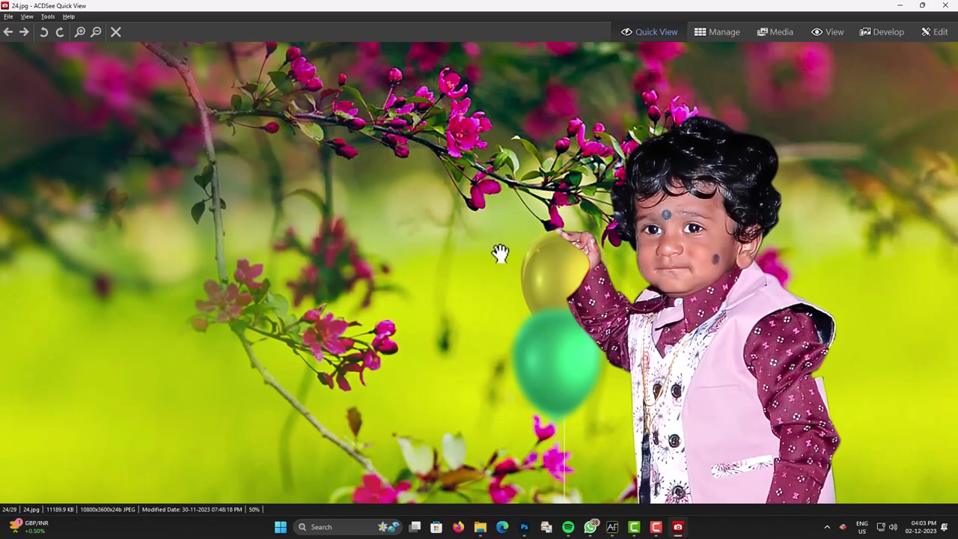
drag(666, 252, 865, 261)
drag(205, 270, 751, 297)
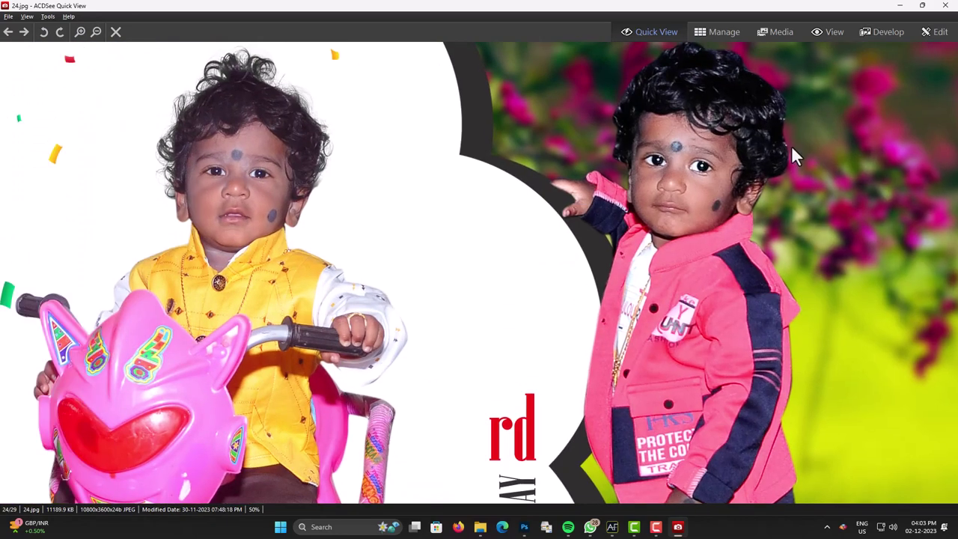
click(945, 6)
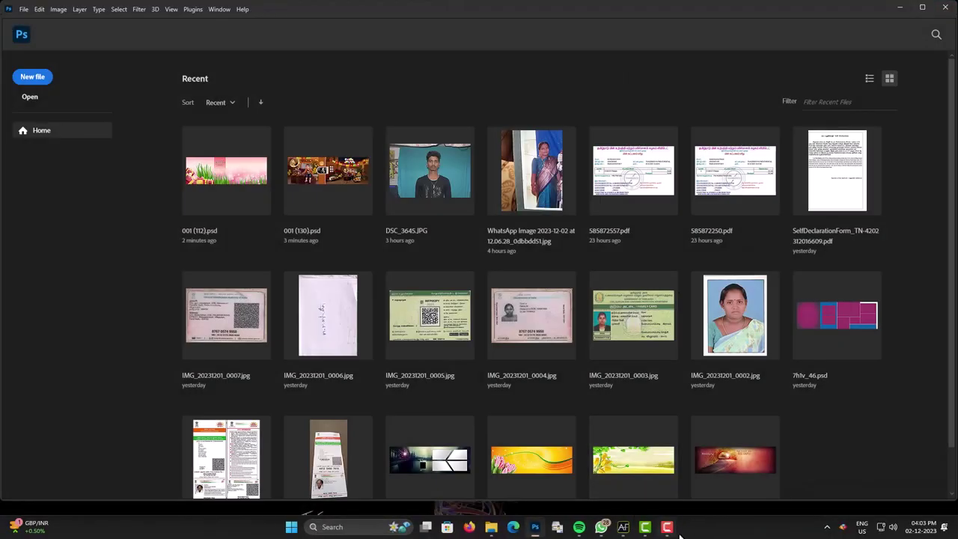
Open album sheet 1.jpg from Photo Fixer in ACDSee Quick View
click(623, 527)
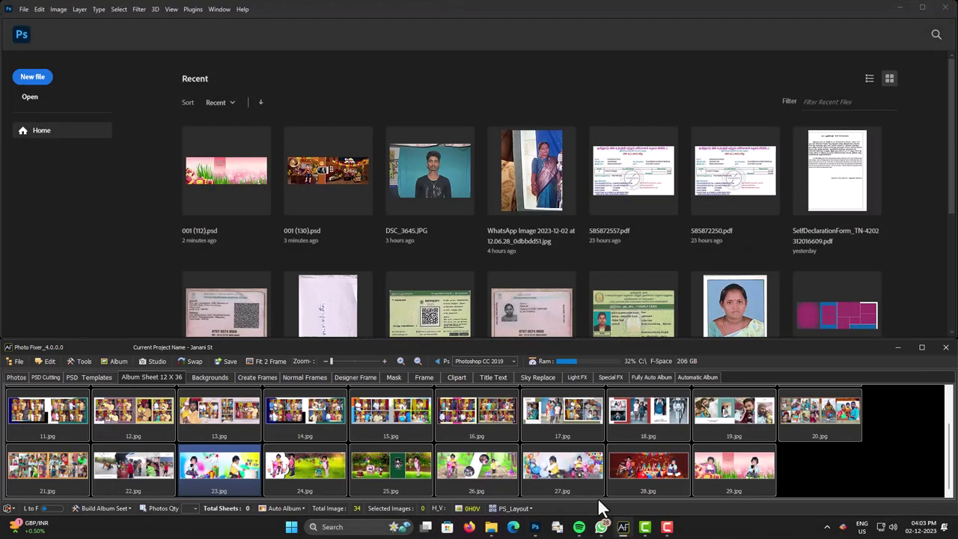
scroll(479, 438, up, 3)
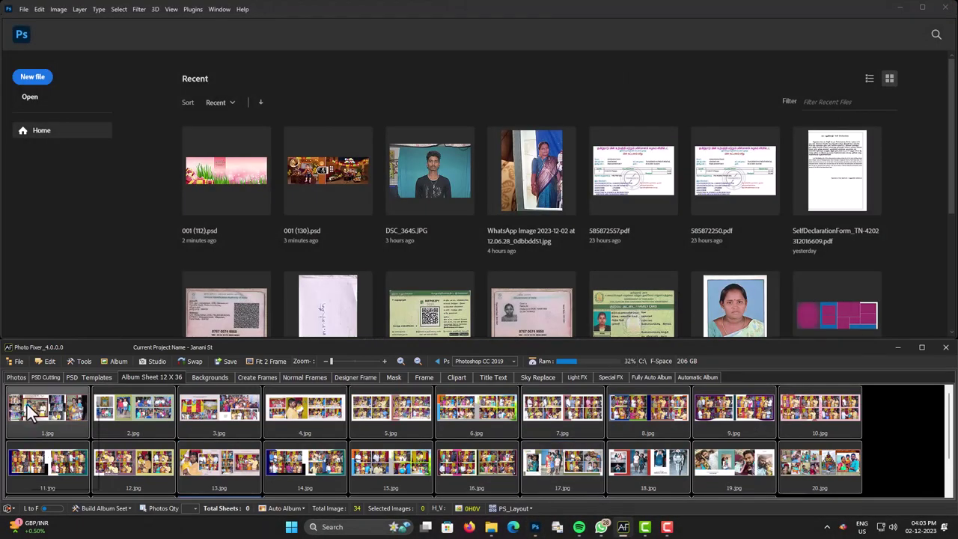
right_click(28, 410)
click(126, 438)
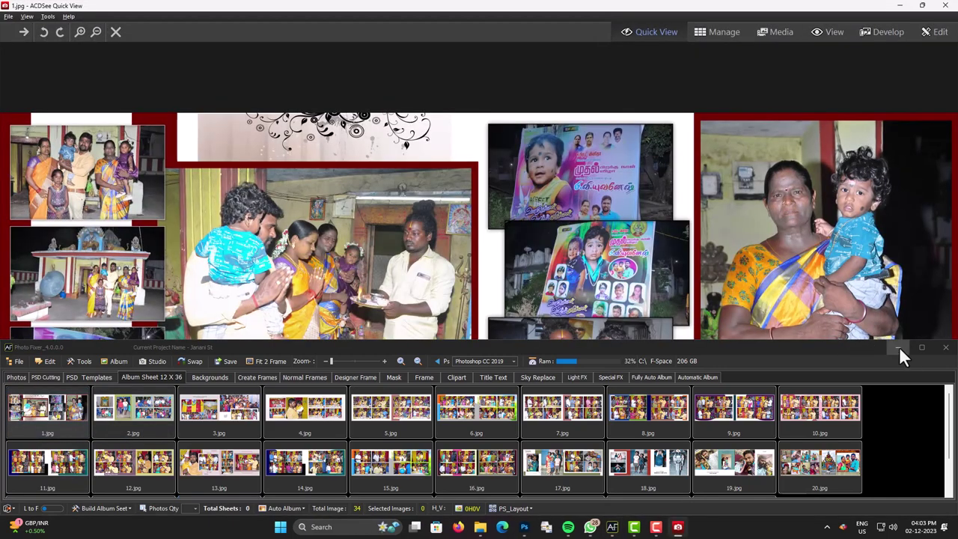
click(898, 348)
Page through the album sheets with the scroll wheel up to 27.jpg
scroll(774, 346, down, 1)
scroll(775, 346, down, 1)
scroll(774, 345, down, 1)
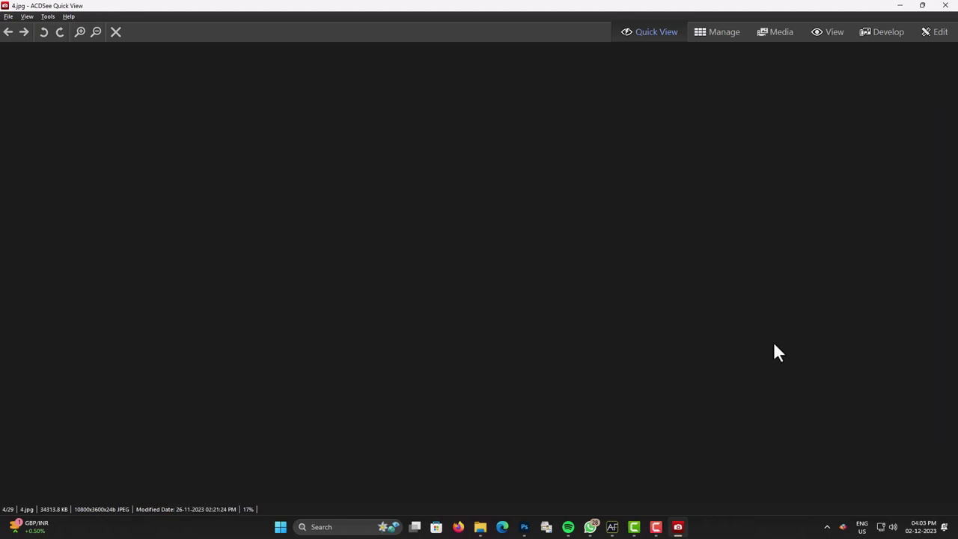
scroll(775, 346, down, 1)
scroll(774, 345, down, 3)
scroll(774, 346, down, 1)
scroll(775, 346, down, 1)
scroll(774, 346, down, 1)
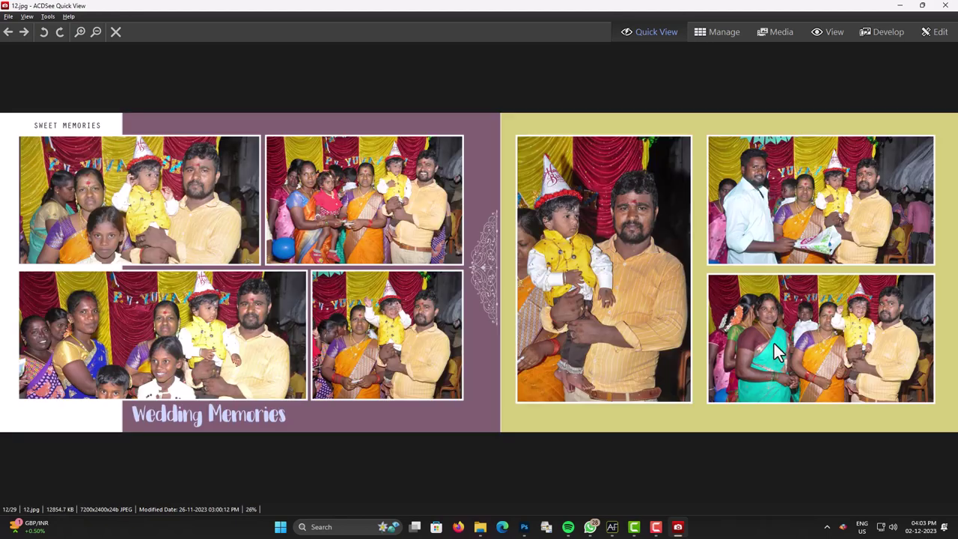
scroll(162, 86, down, 1)
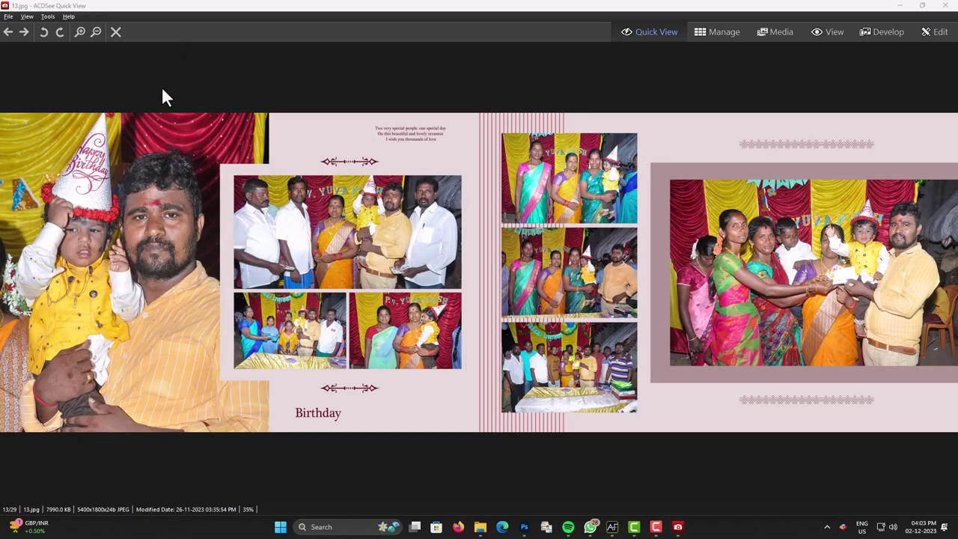
scroll(394, 166, down, 2)
scroll(394, 166, down, 1)
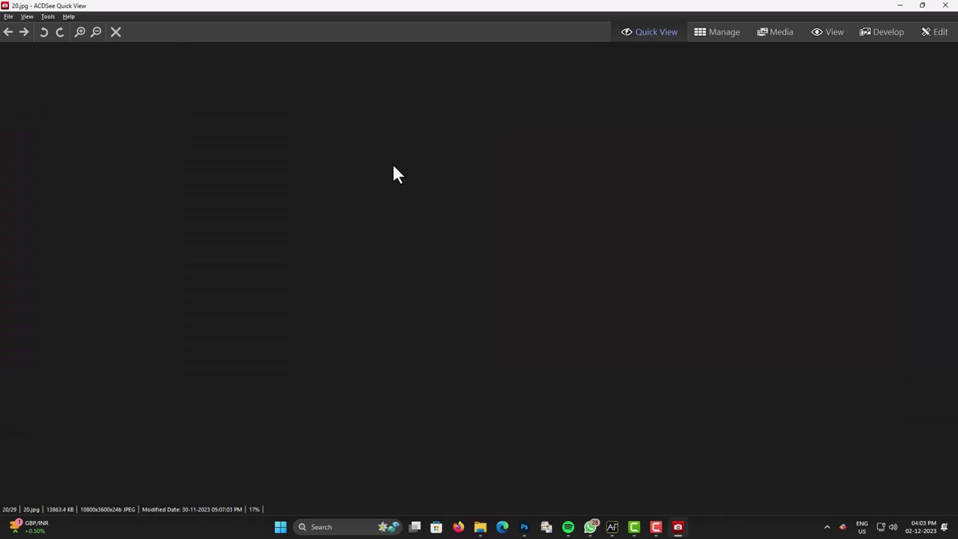
scroll(393, 166, down, 1)
scroll(385, 166, down, 1)
scroll(381, 166, down, 1)
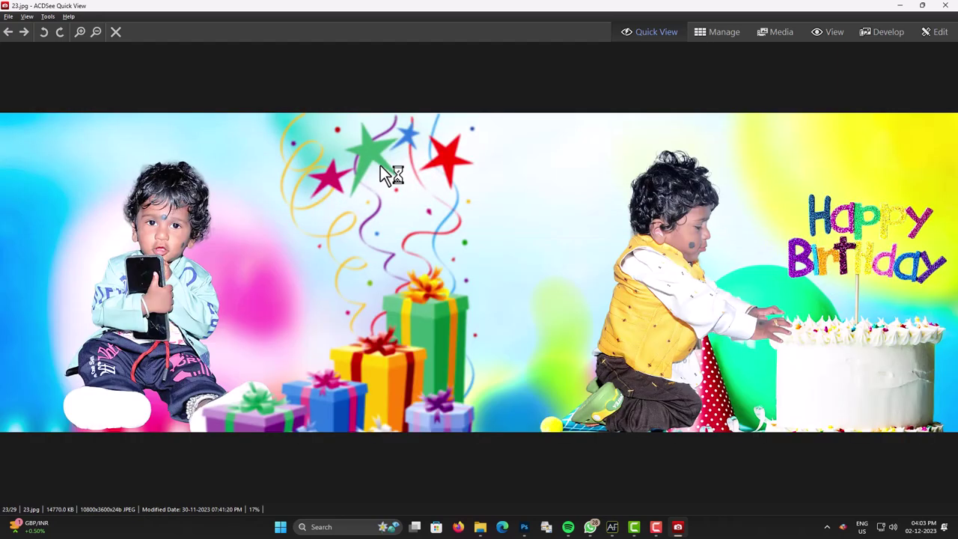
scroll(380, 174, down, 1)
scroll(380, 173, up, 1)
scroll(380, 174, up, 1)
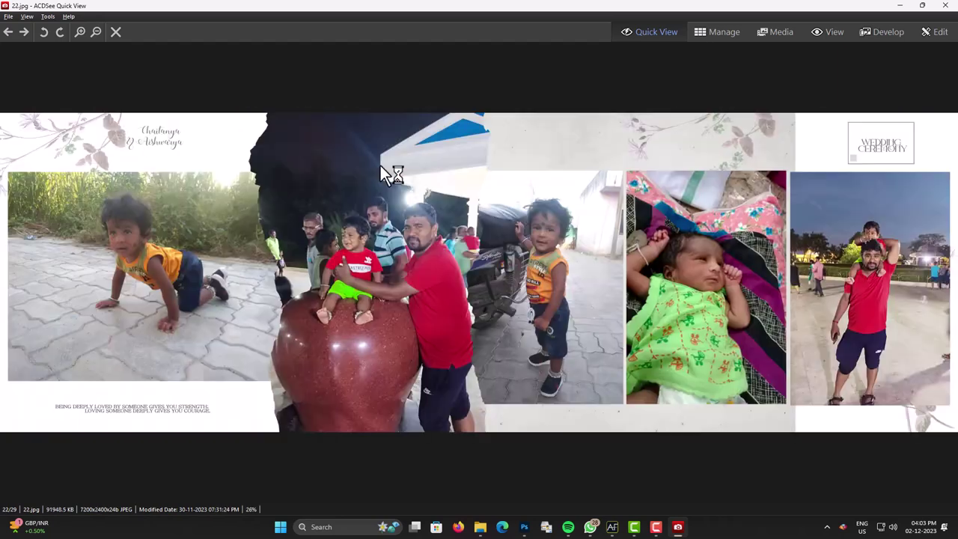
scroll(380, 166, down, 1)
scroll(381, 167, down, 1)
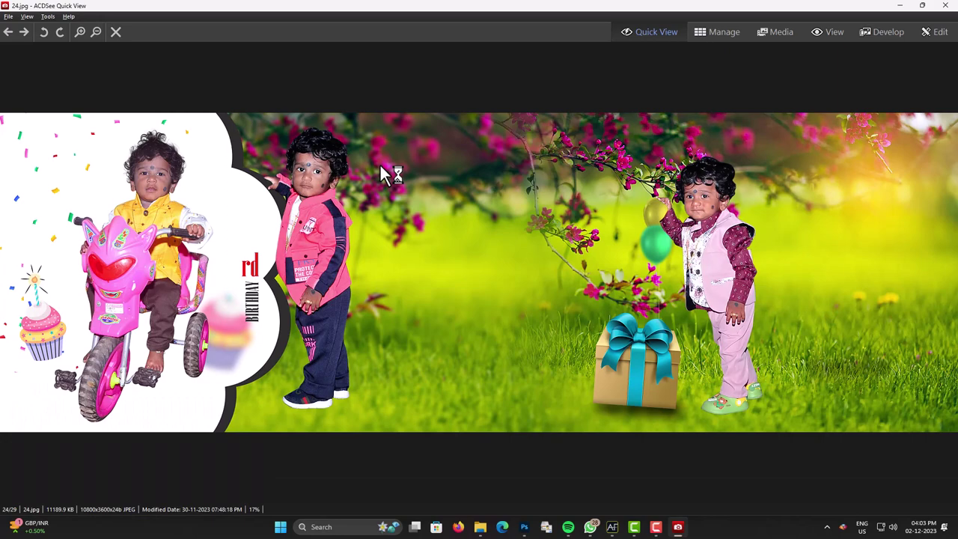
scroll(380, 174, down, 1)
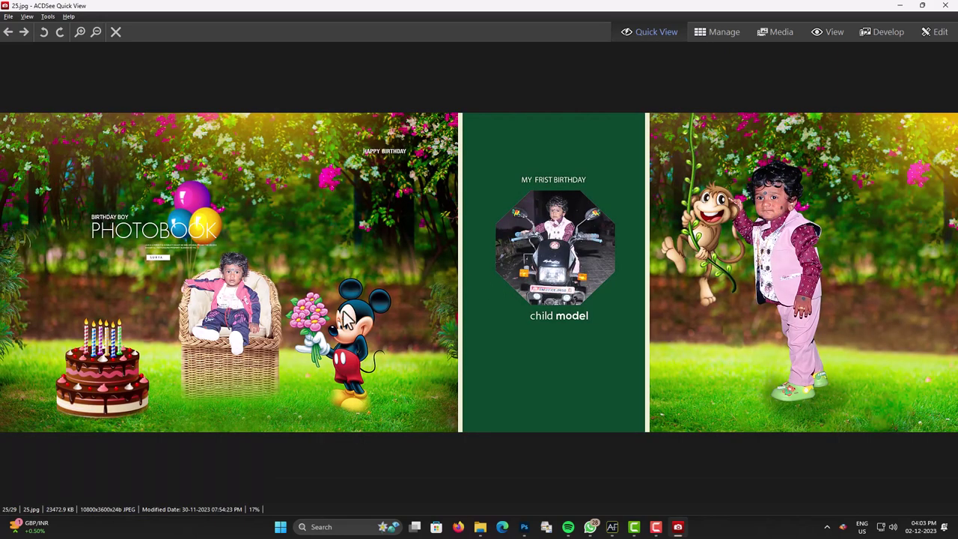
scroll(346, 318, down, 1)
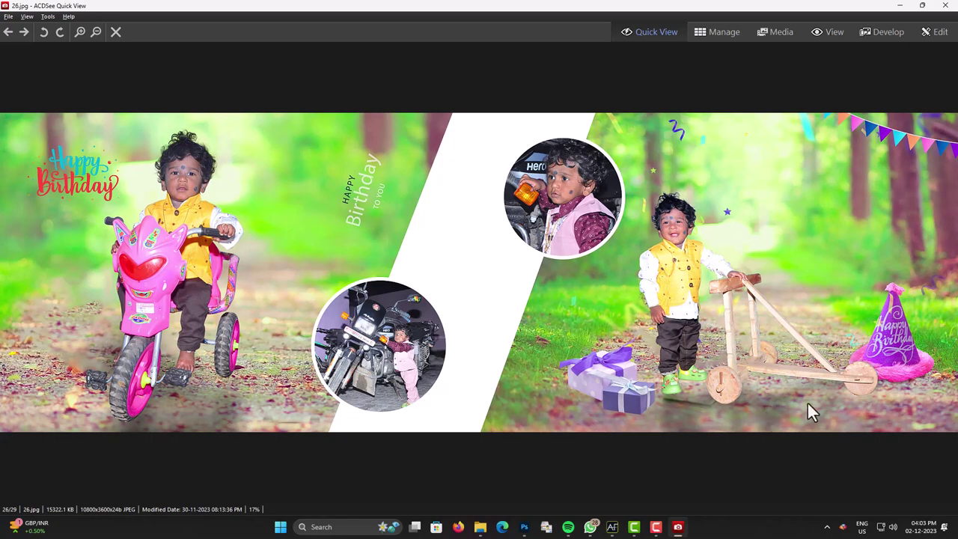
scroll(713, 410, down, 1)
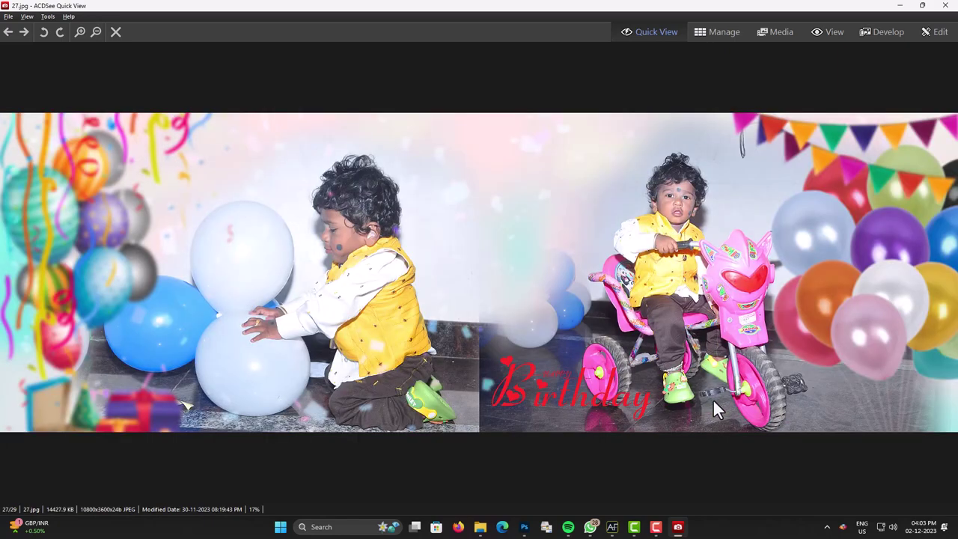
Go to sheet 28.jpg, zoom in, and pan from the left child to the cake
key(Right)
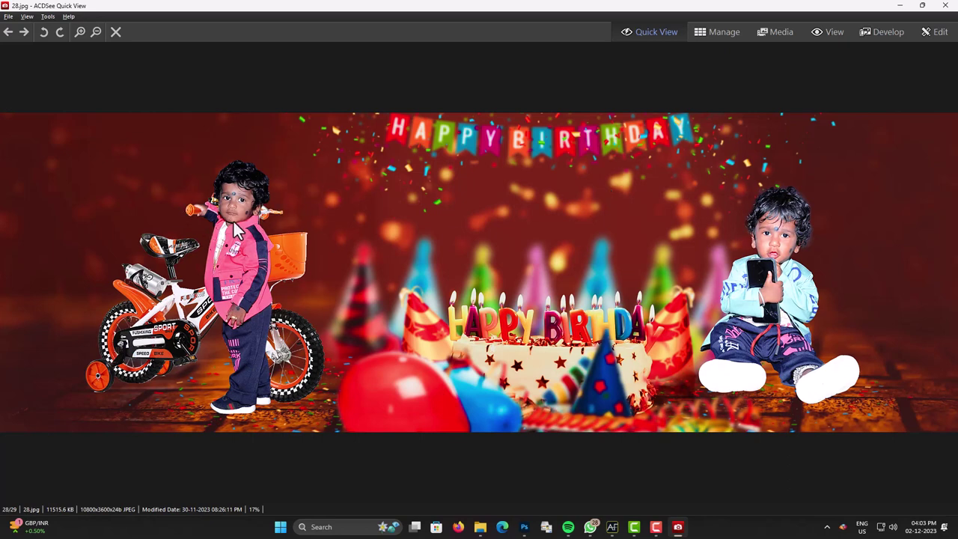
click(81, 31)
click(81, 31)
drag(287, 240, 674, 374)
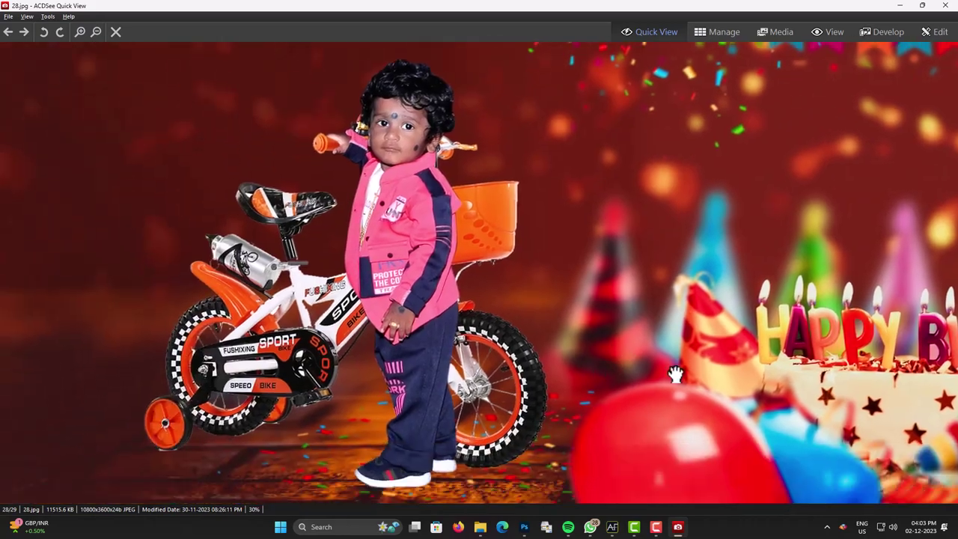
mouse_move(750, 286)
mouse_down()
mouse_move(250, 372)
mouse_move(286, 336)
mouse_move(177, 188)
mouse_up()
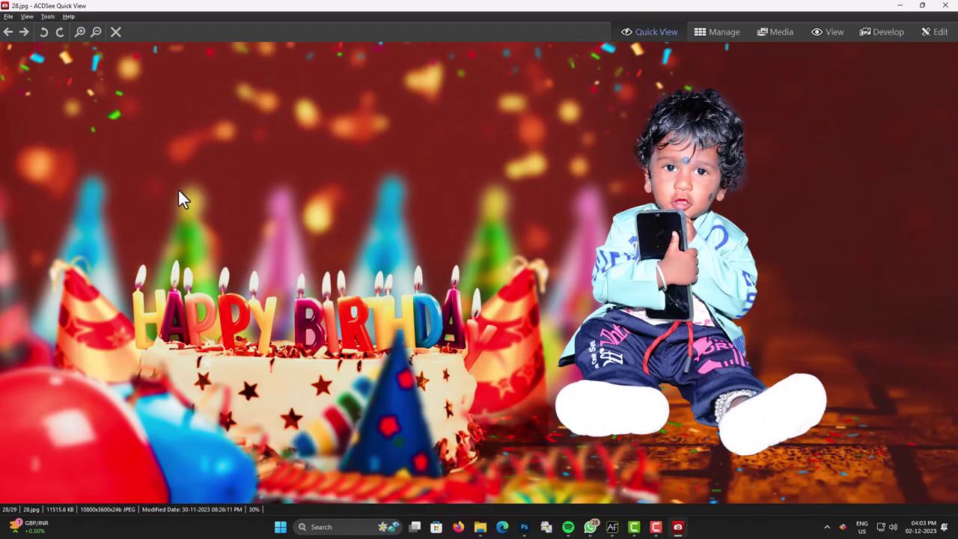
Zoom back out, move on to sheet 29.jpg, and close the viewer
click(95, 31)
click(96, 32)
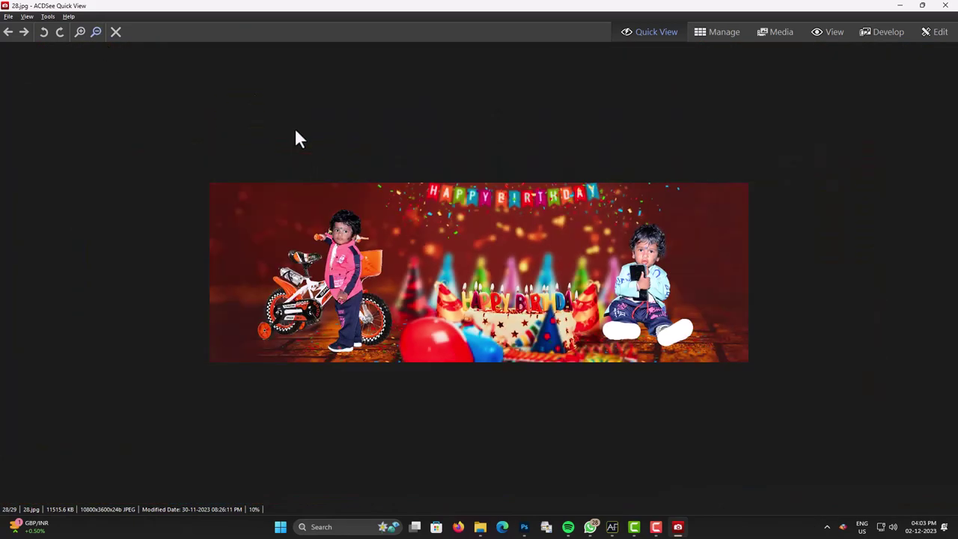
click(81, 33)
scroll(81, 33, down, 1)
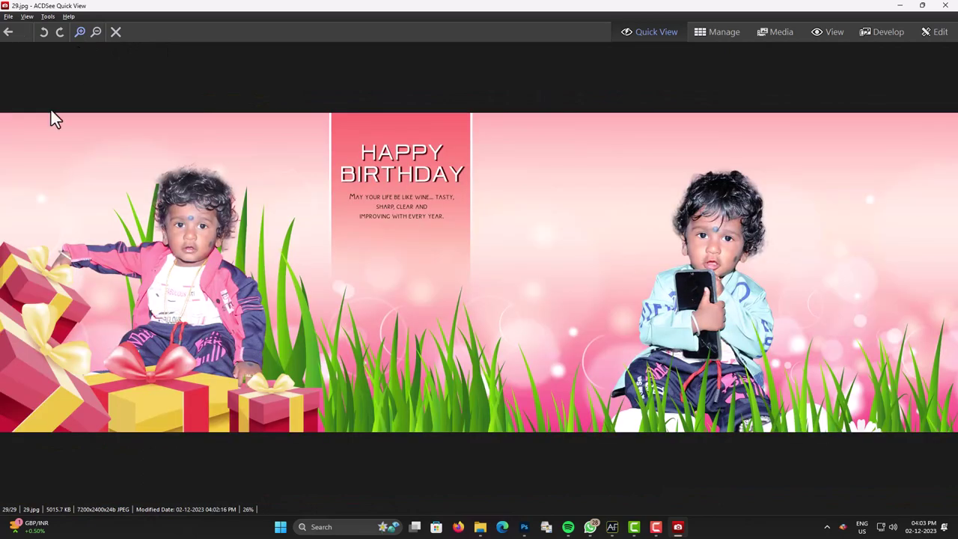
click(946, 6)
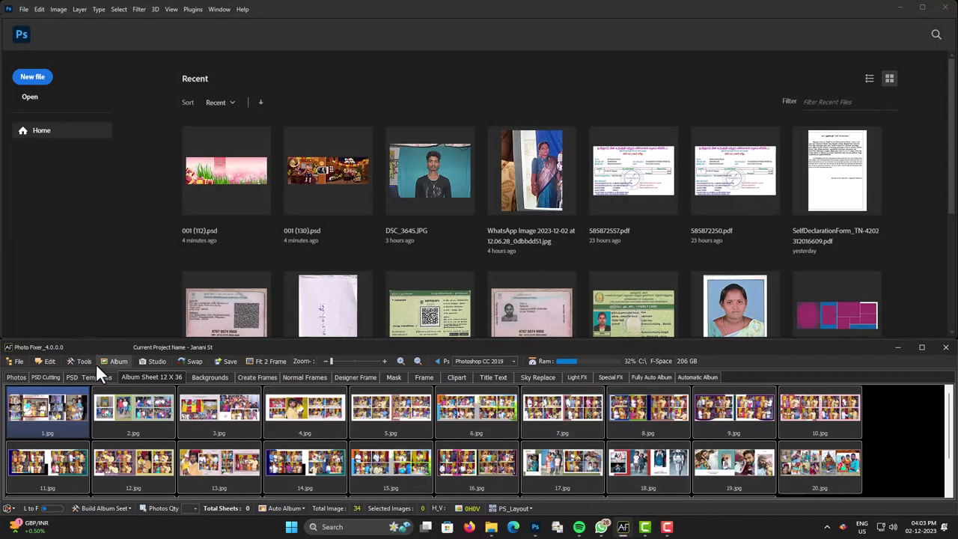
Show the PSD Cutting photos and bring up options for the third cut-out
click(74, 377)
click(47, 379)
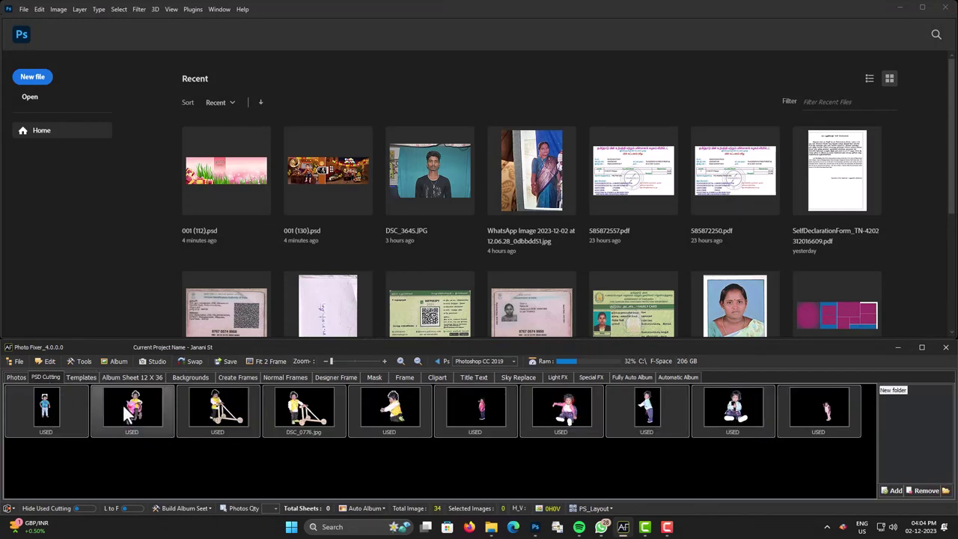
right_click(259, 419)
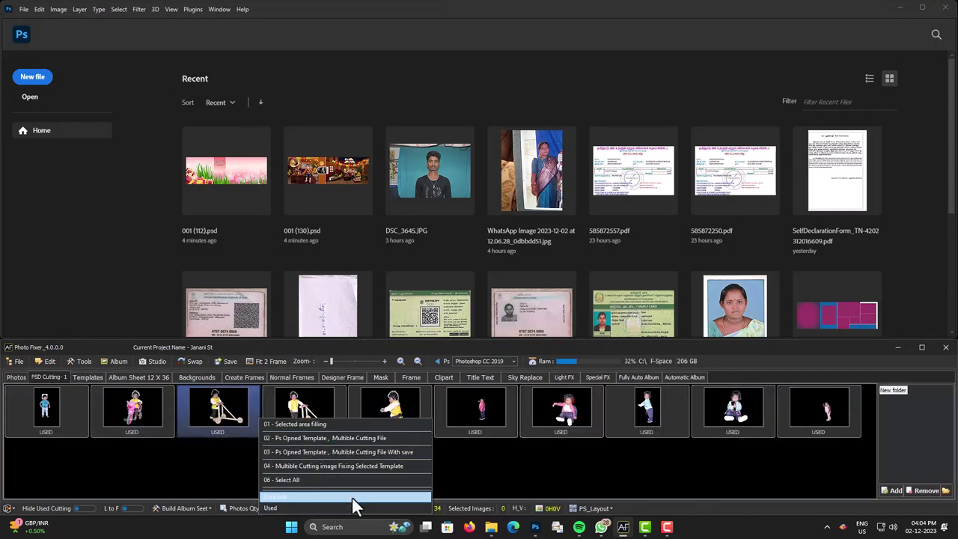